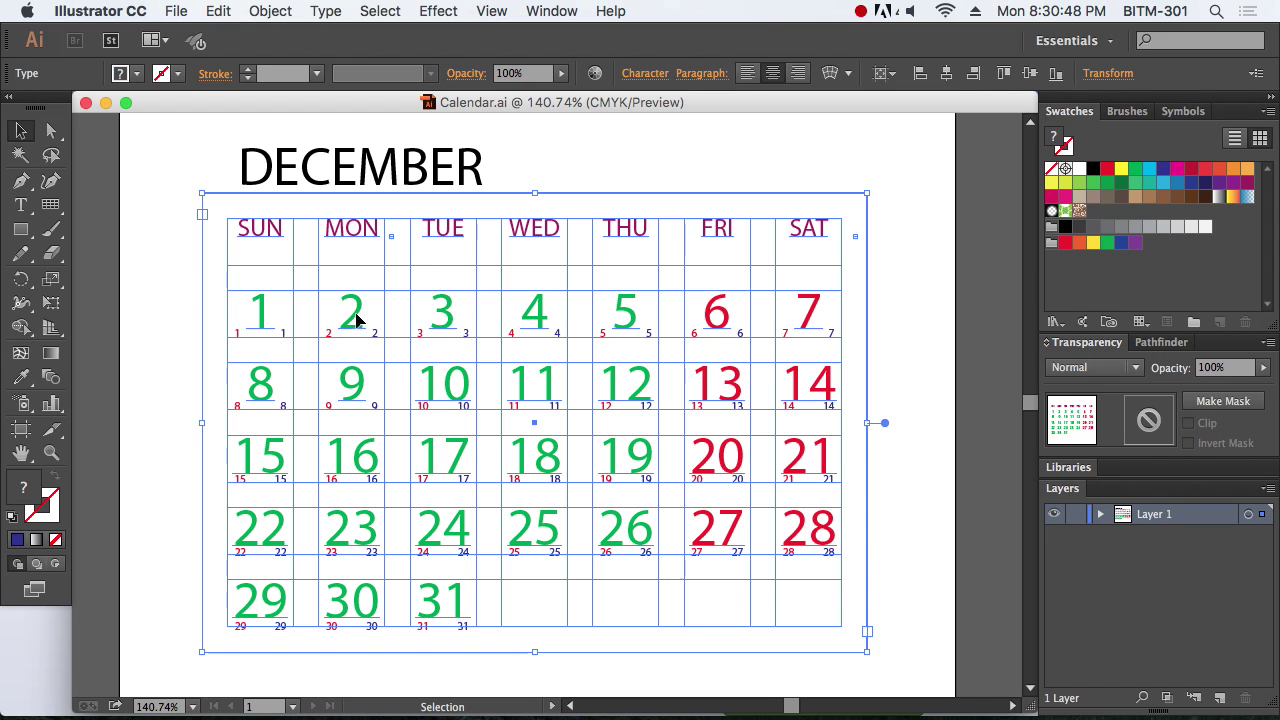
Step: Deselect the calendar artwork and zoom out to see the whole page
click(939, 302)
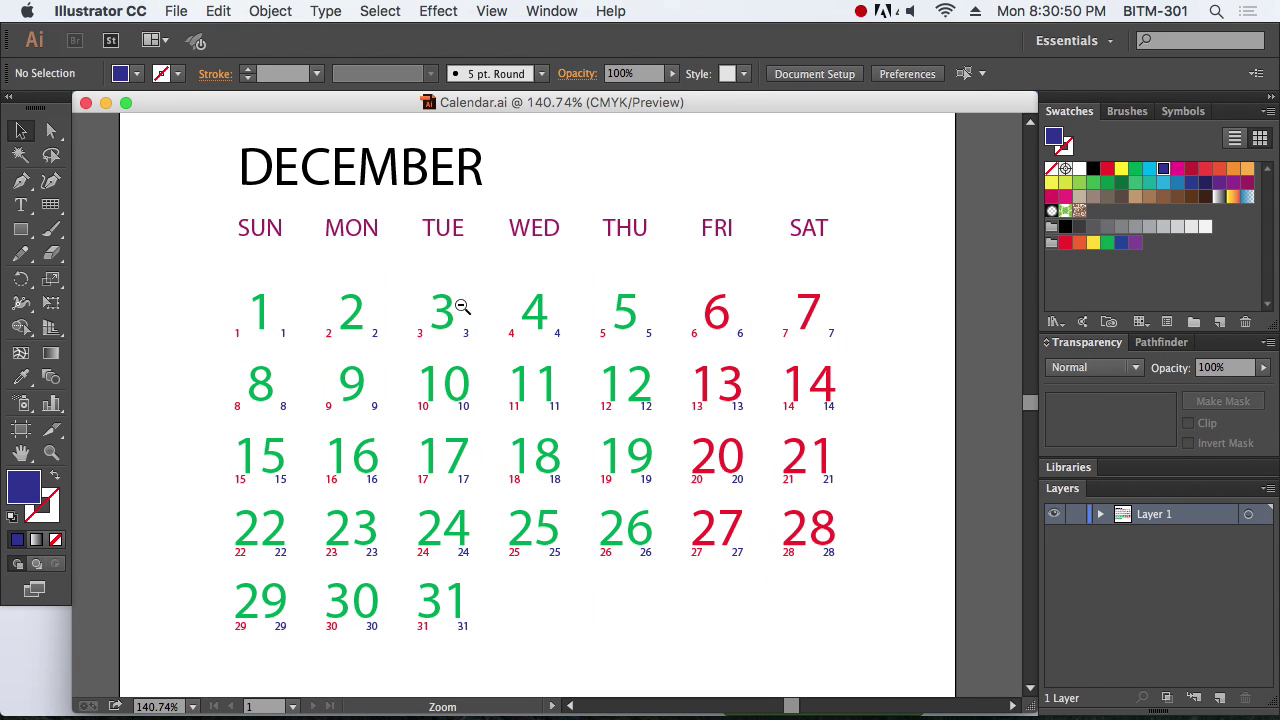
key(super+minus)
key(super+minus)
drag(586, 366, 531, 228)
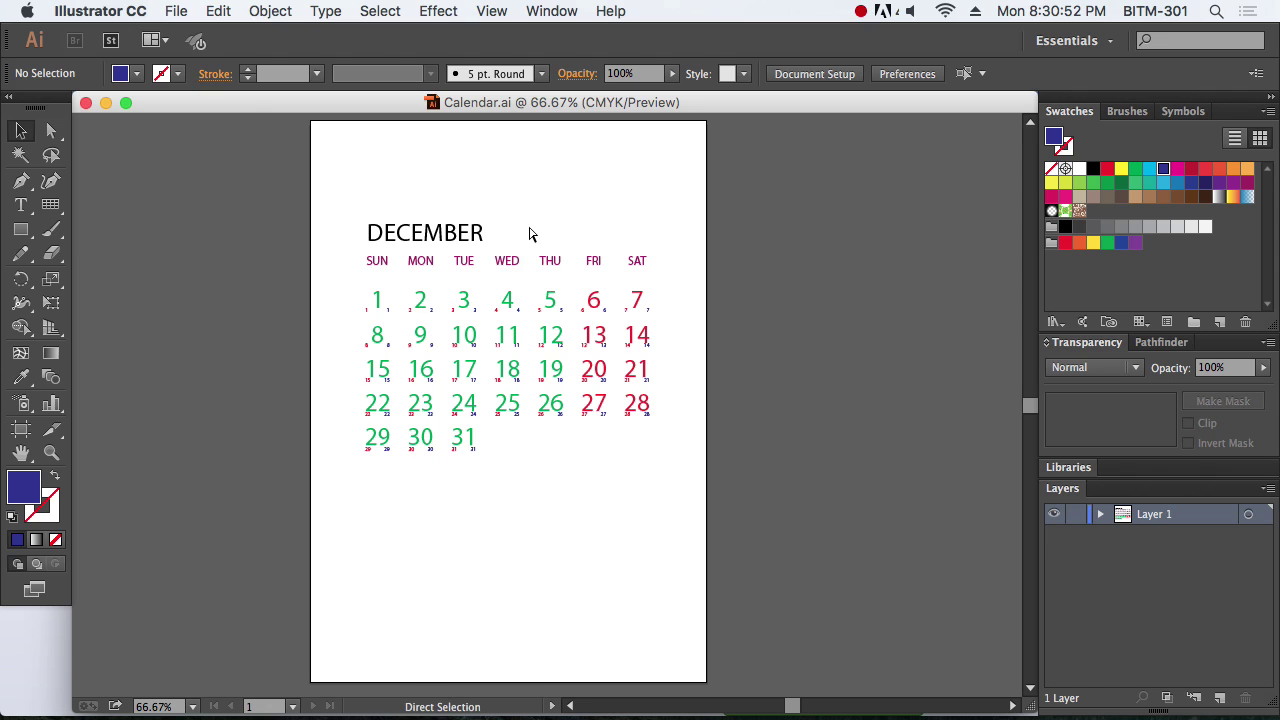
key(super+n)
key(Escape)
Step: Add Artboard 2 from the Artboards panel and pan the view to it
click(551, 11)
click(628, 281)
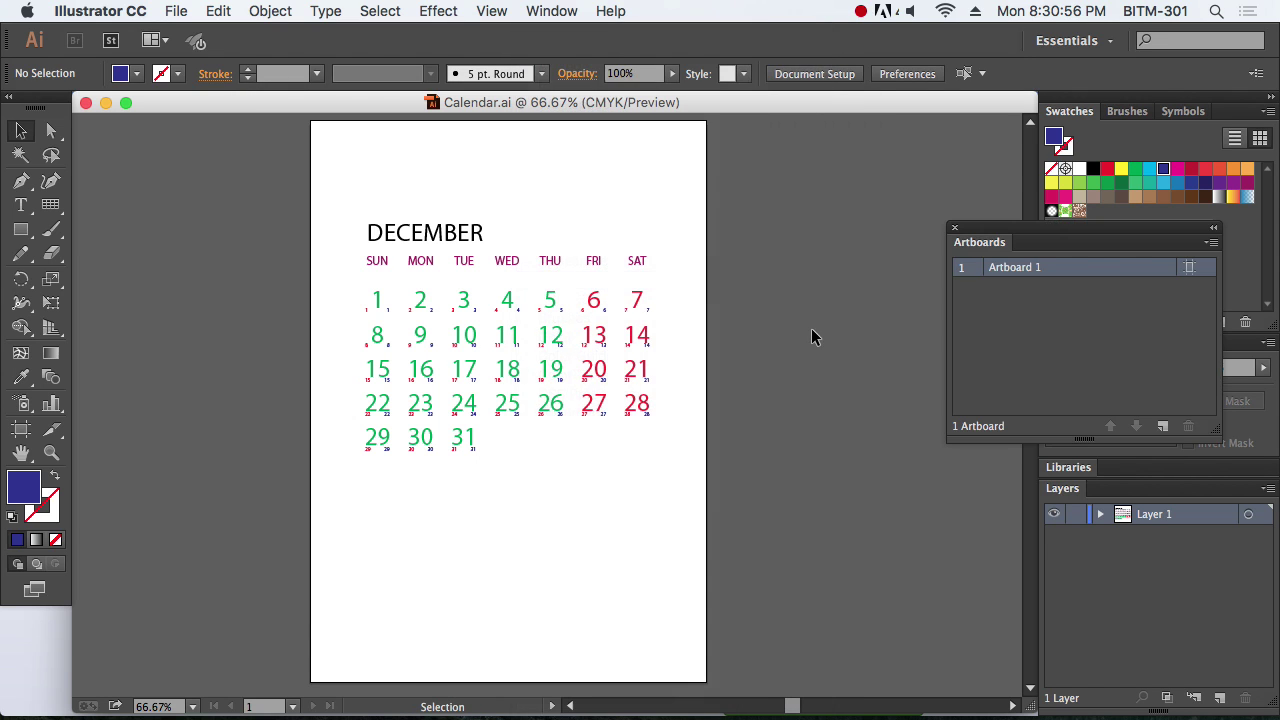
click(1163, 426)
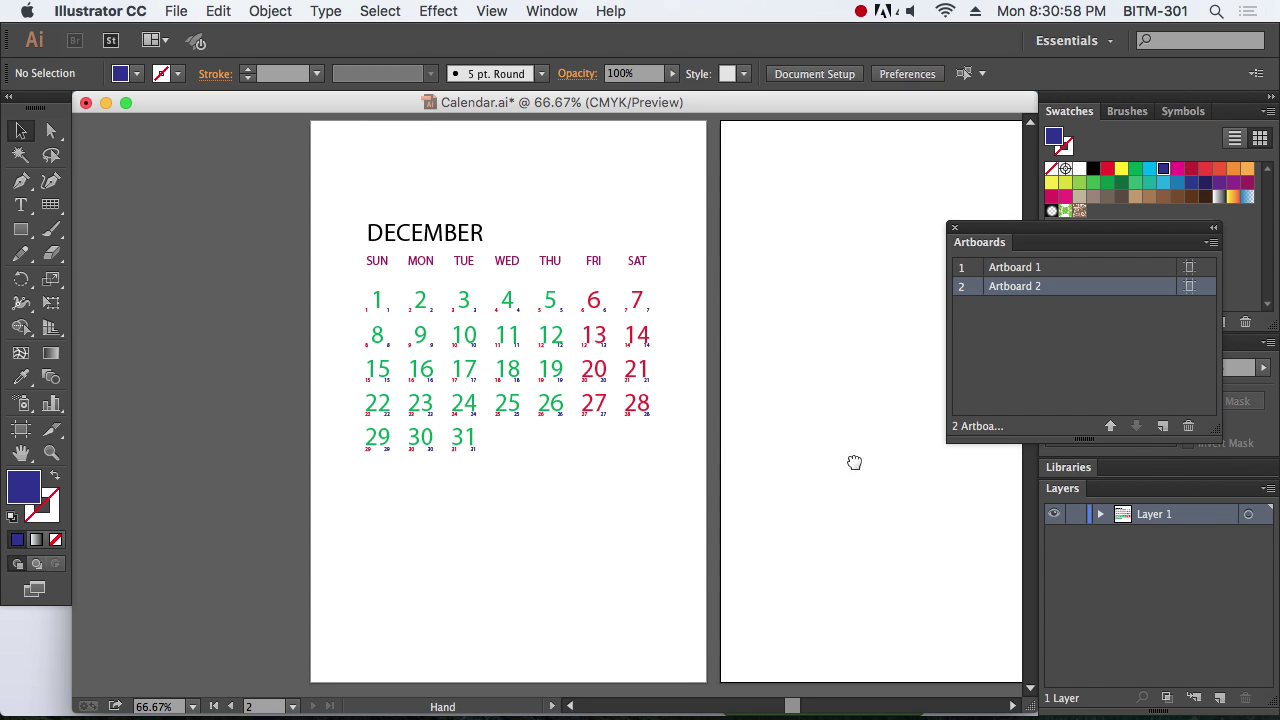
drag(826, 463, 570, 474)
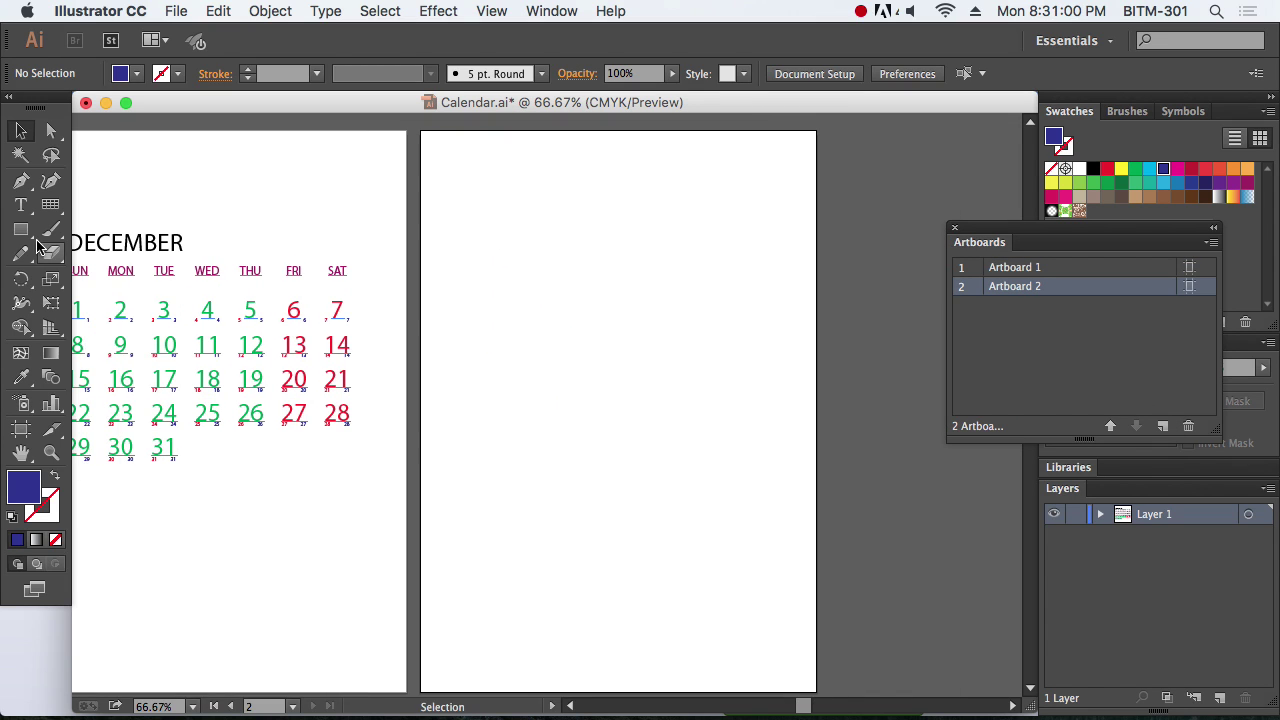
Step: Drag out a roughly 7.6 × 5.1 in area-type frame on Artboard 2, then select it
click(21, 204)
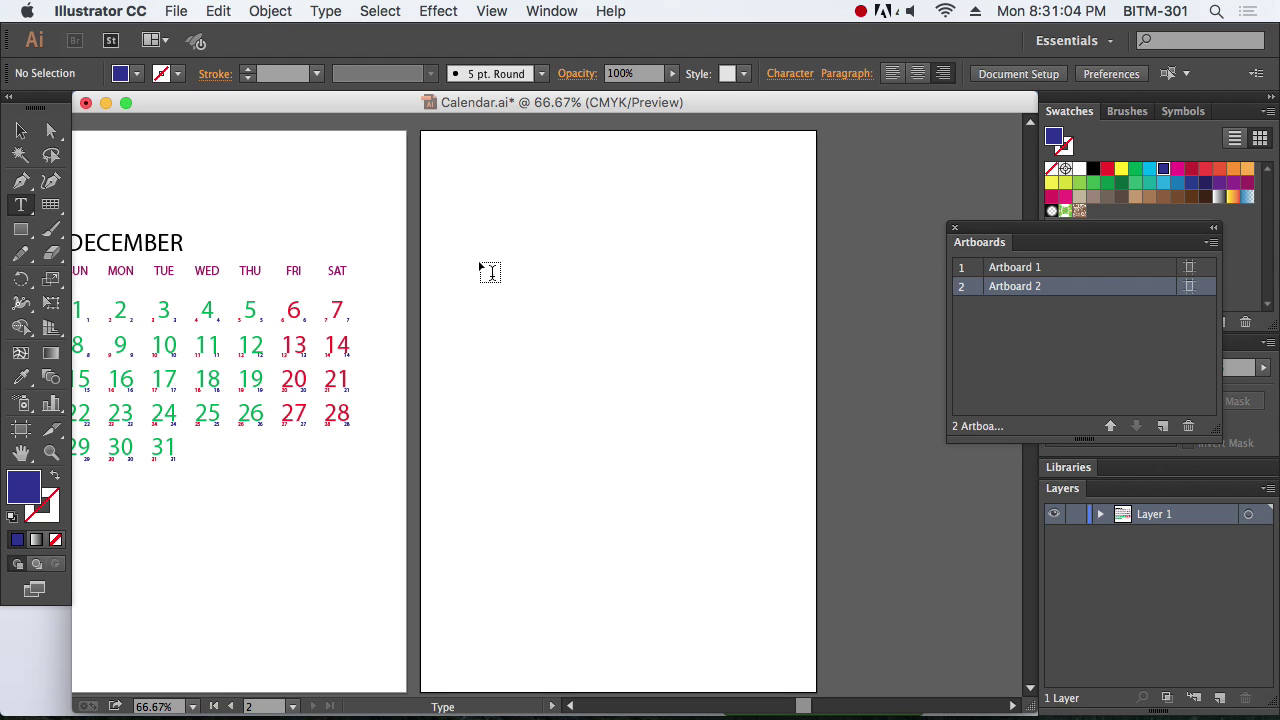
drag(442, 240, 800, 471)
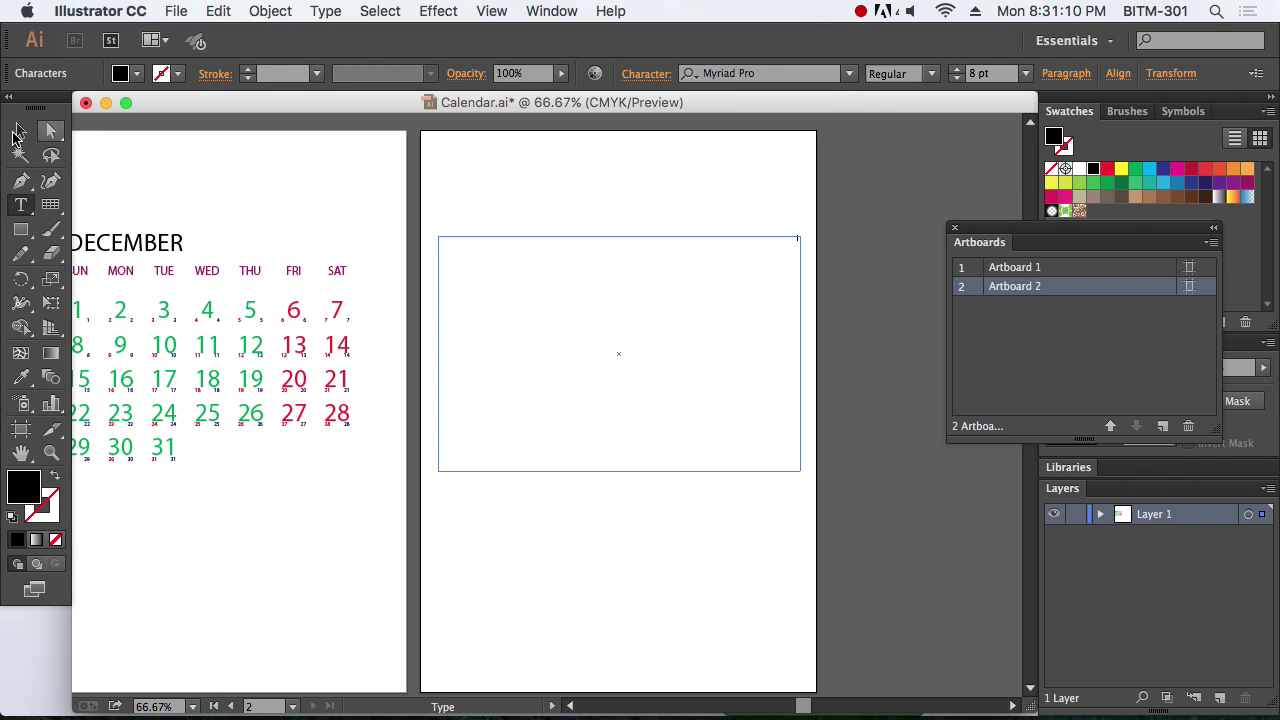
click(20, 131)
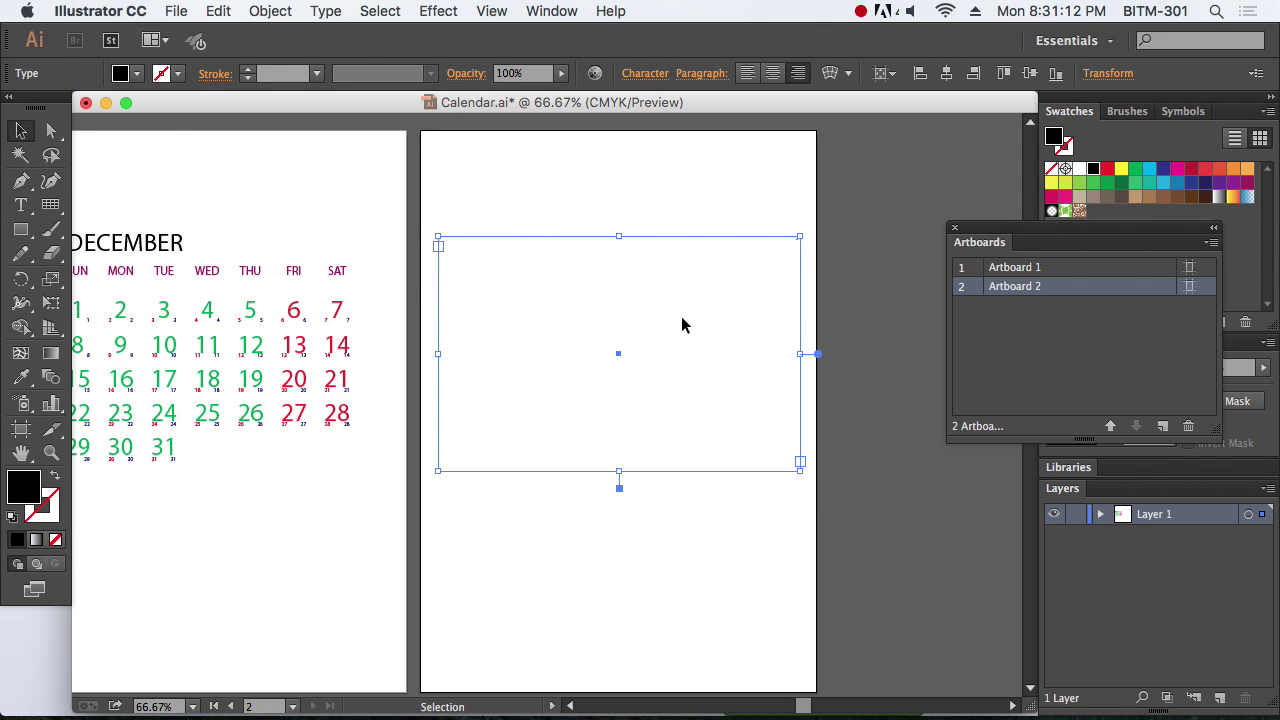
Step: Zoom in on the text frame and open Type > Area Type Options with Preview on
key(z)
drag(375, 186, 885, 536)
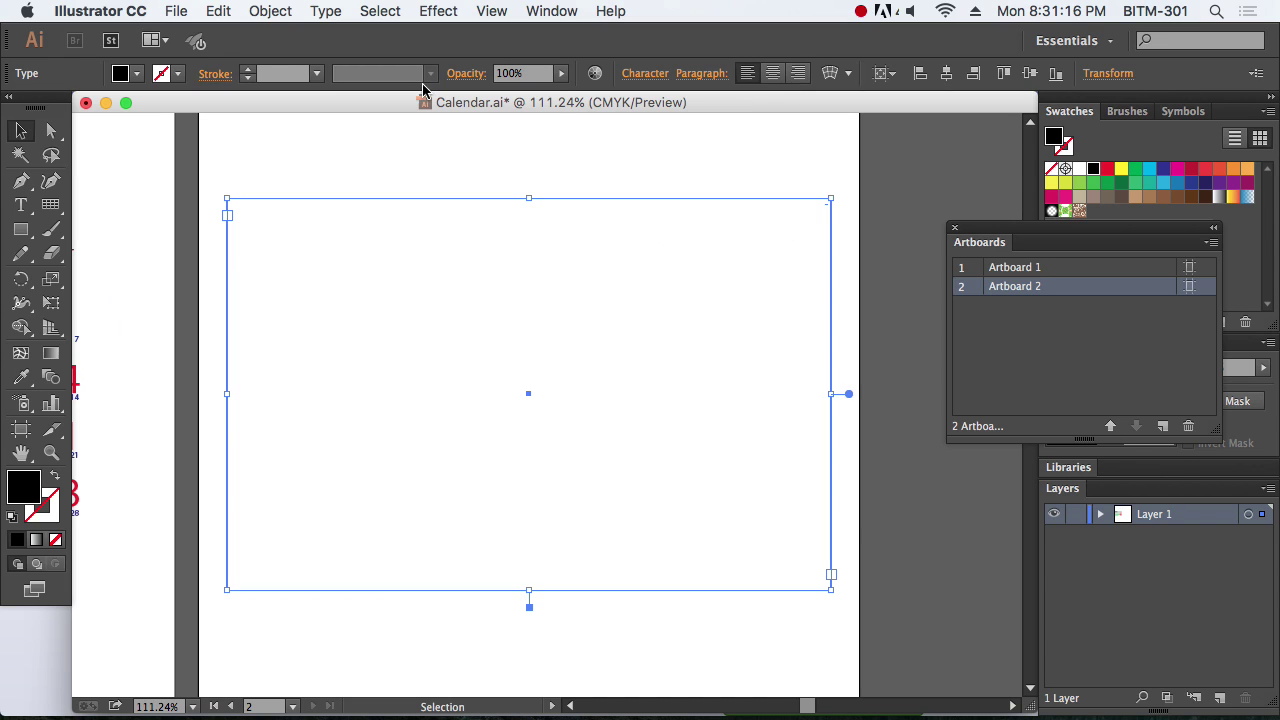
click(326, 11)
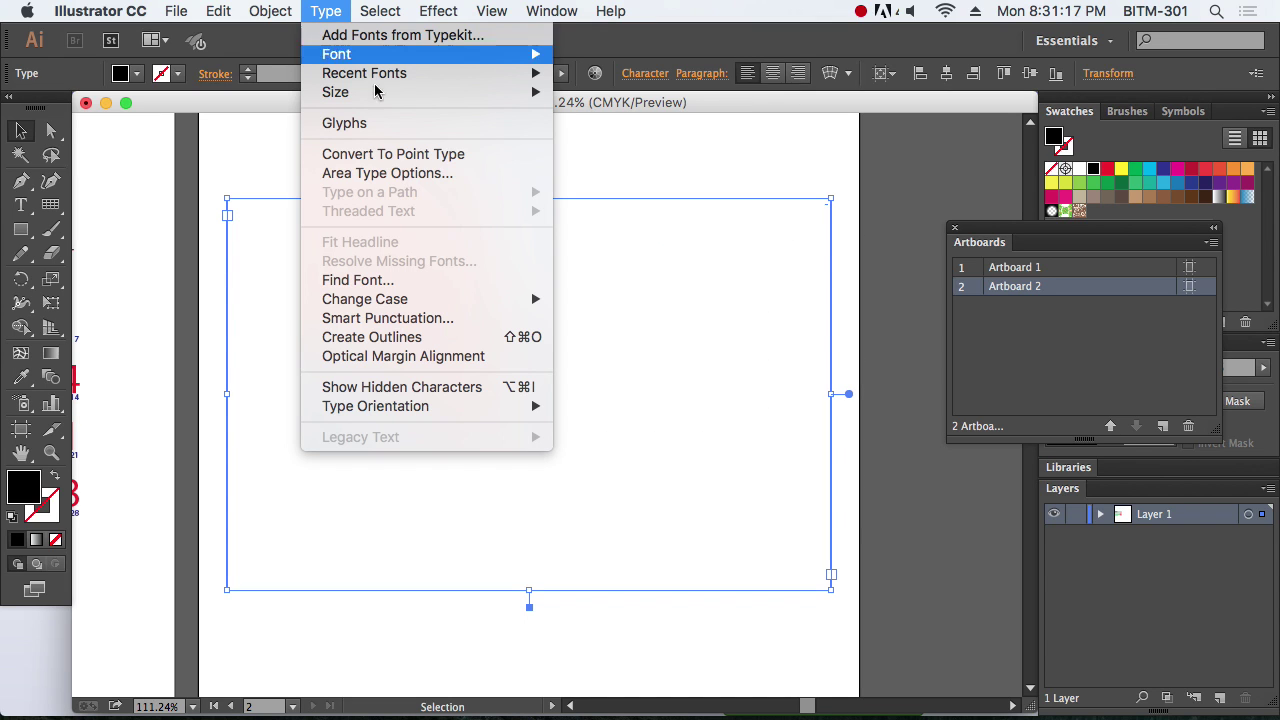
click(389, 176)
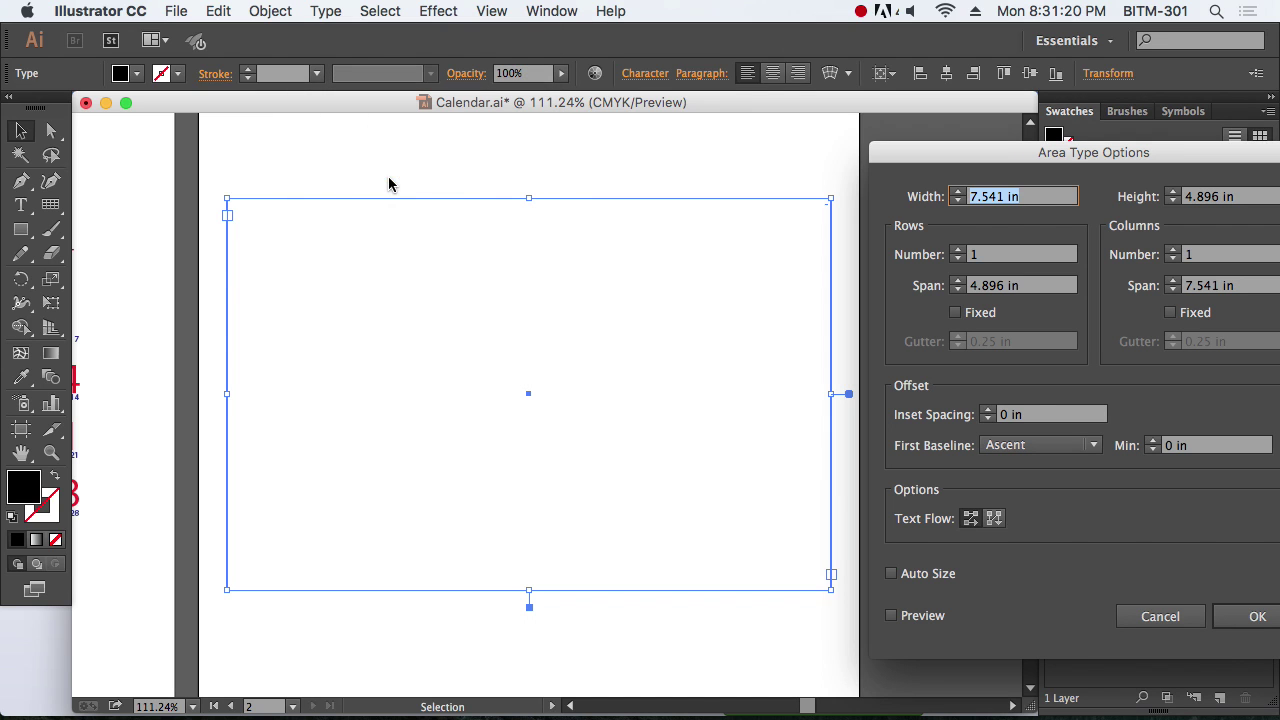
drag(1070, 155, 1049, 139)
click(870, 597)
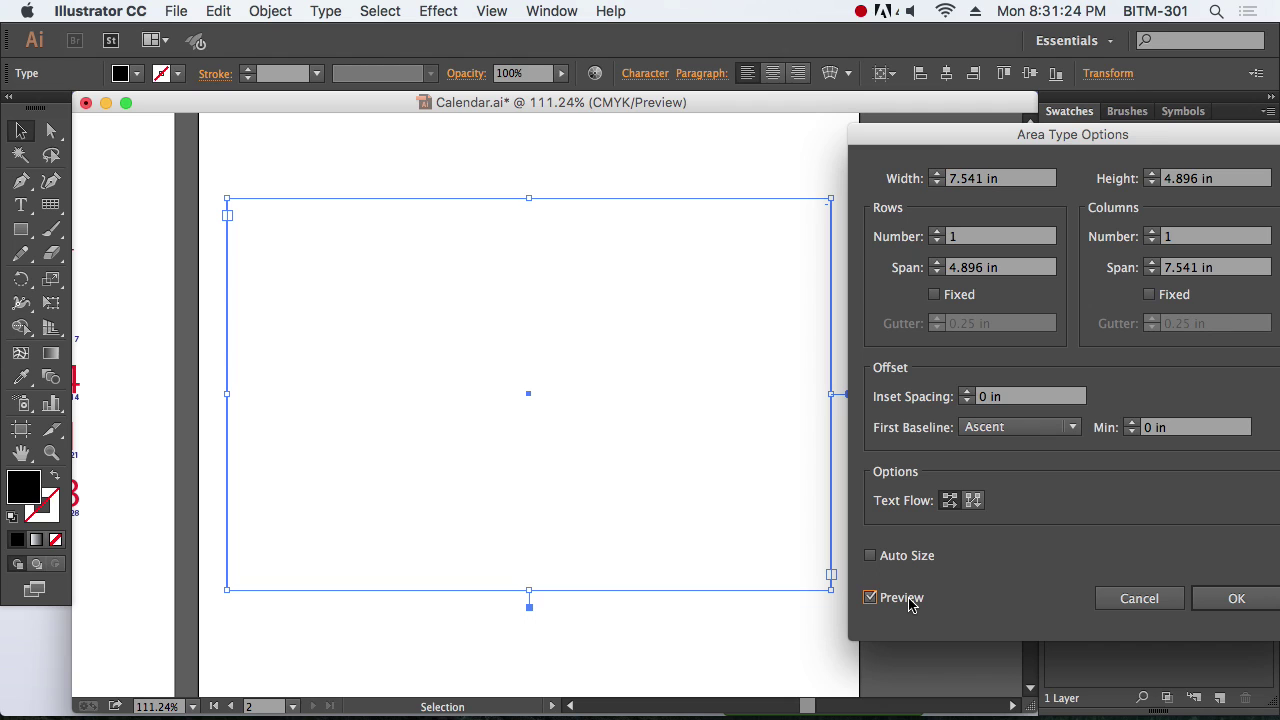
drag(1036, 148, 992, 158)
Step: Set the area type grid to 7 columns and 6 rows
click(1106, 250)
text(7)
key(Tab)
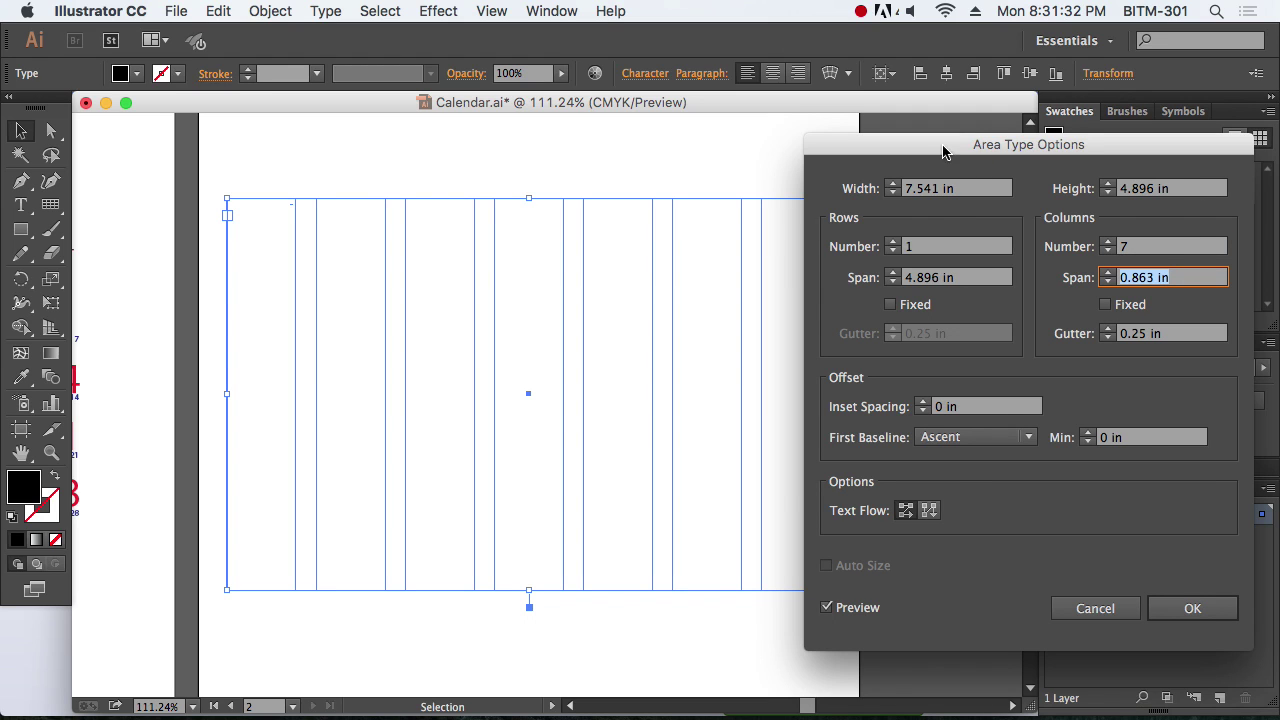
drag(945, 152, 1027, 152)
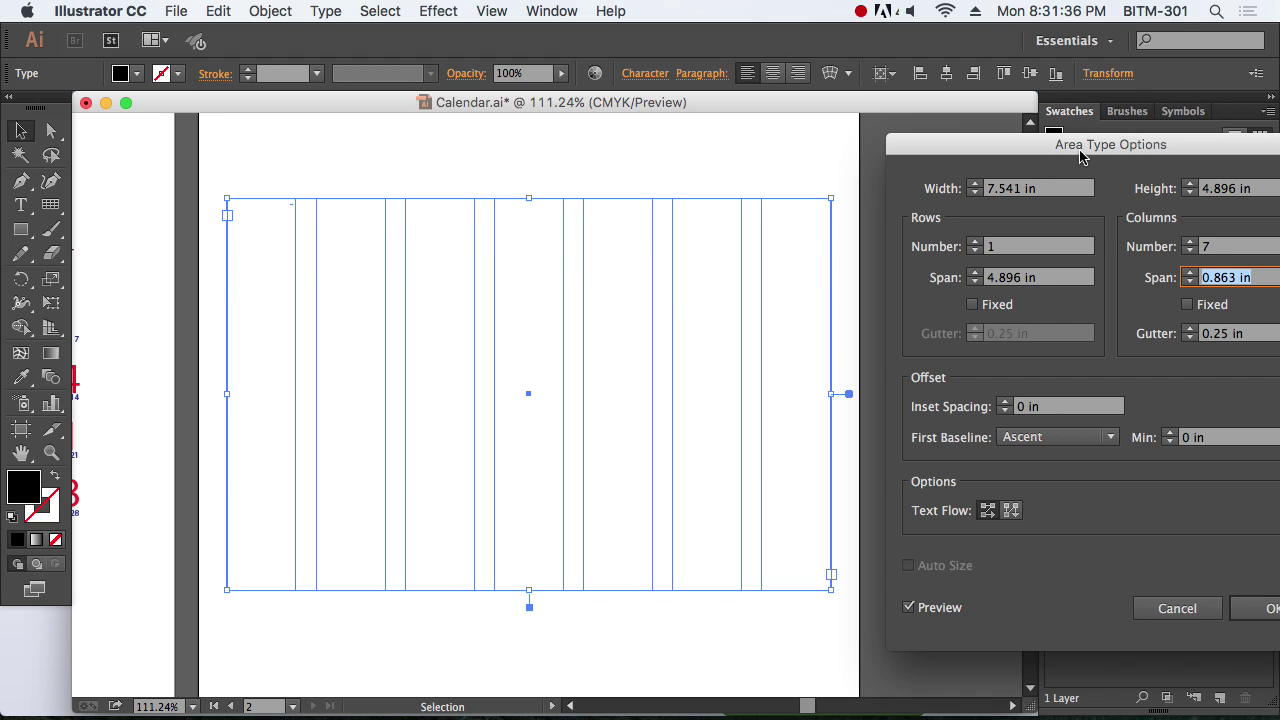
drag(1082, 152, 1011, 150)
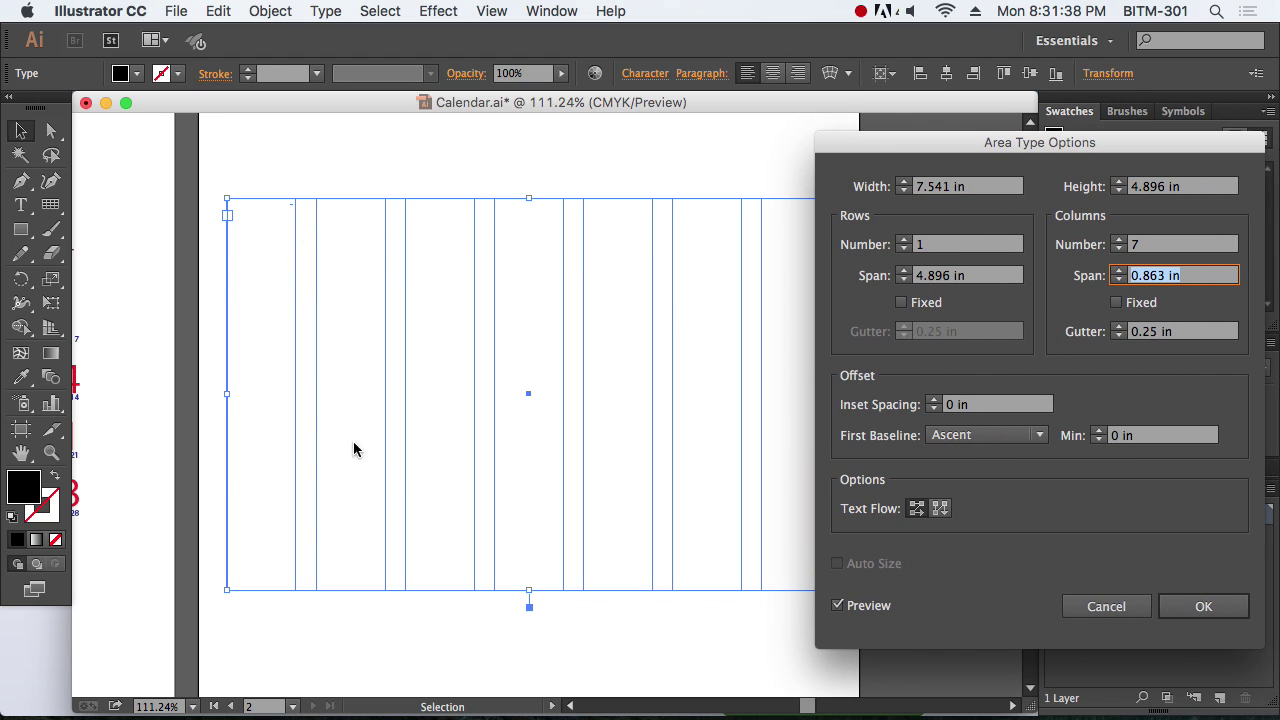
click(952, 250)
text(6)
key(Tab)
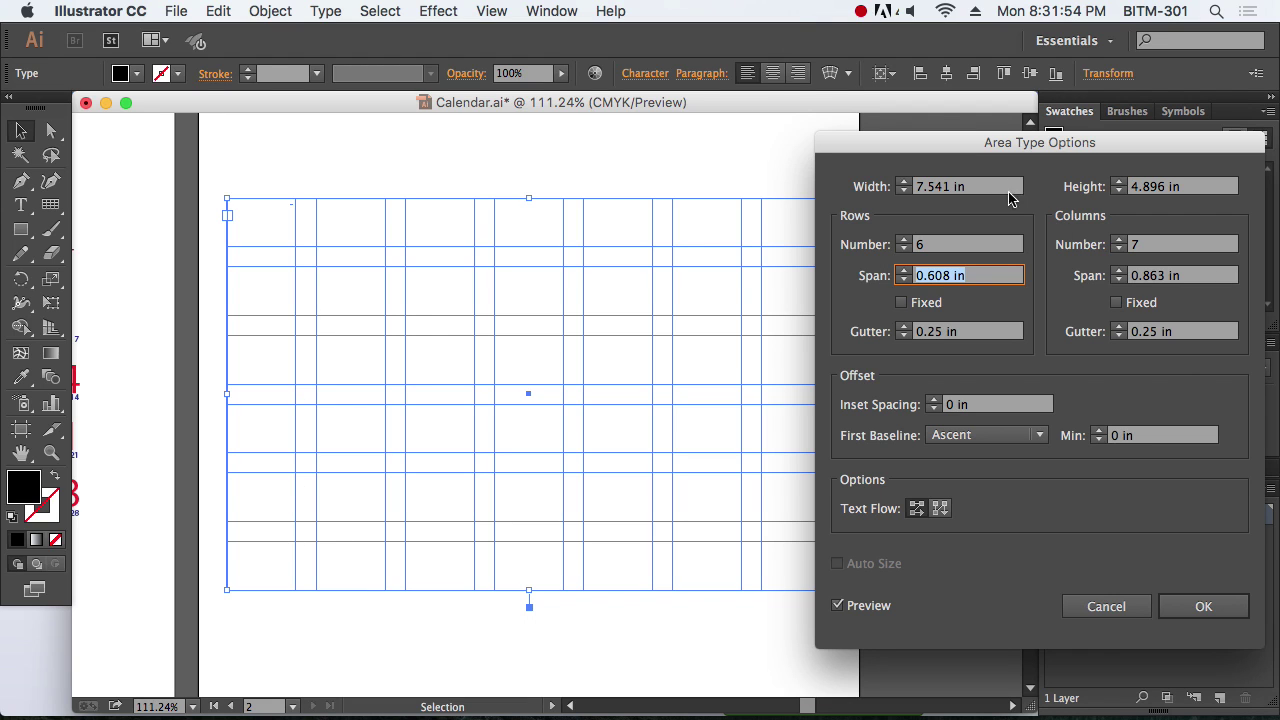
drag(915, 150, 847, 143)
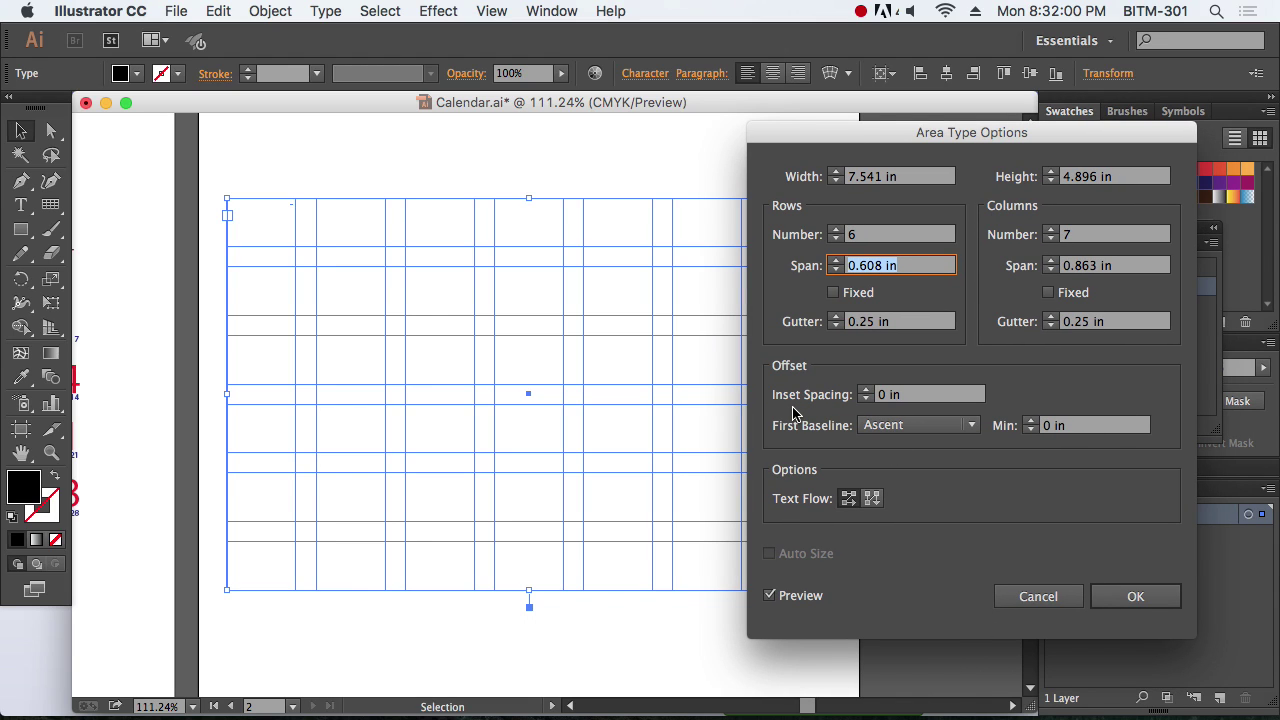
Step: Set inset spacing to 0.188 in, keep Ascent as first baseline, pick a text flow, and apply
click(867, 390)
click(867, 390)
click(867, 390)
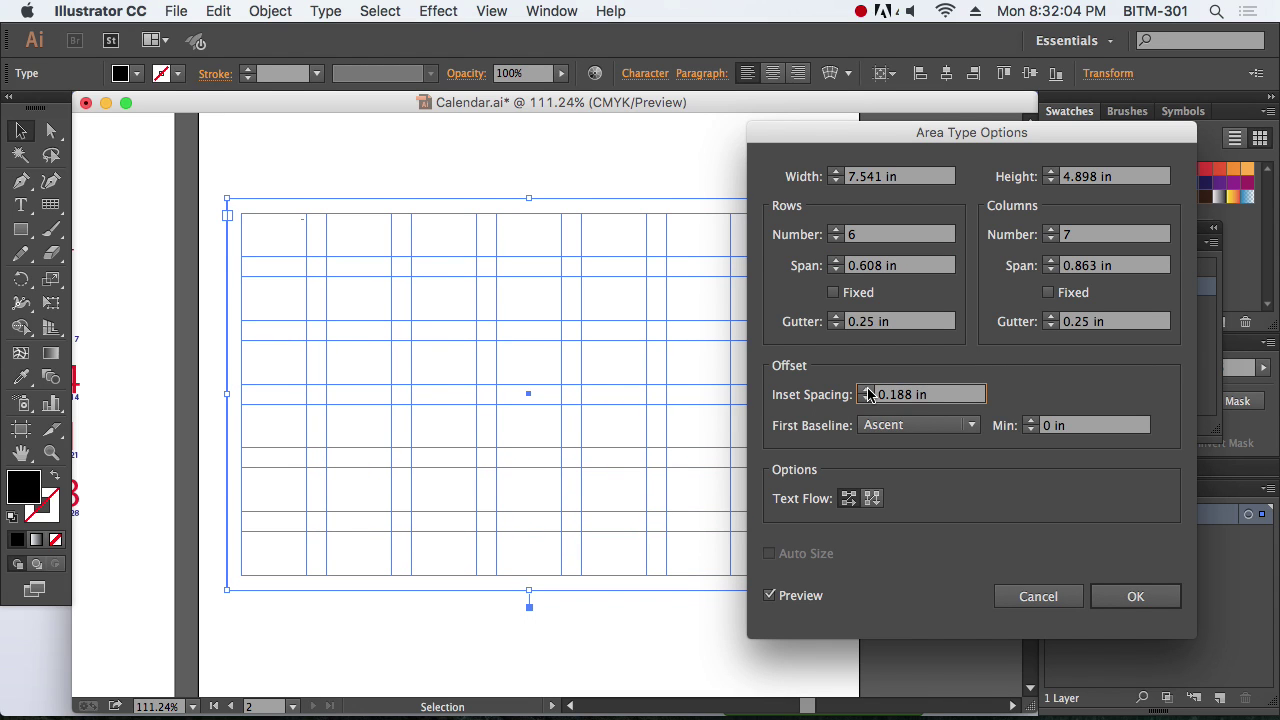
mouse_move(938, 140)
mouse_down()
mouse_move(1068, 140)
mouse_move(941, 125)
mouse_up()
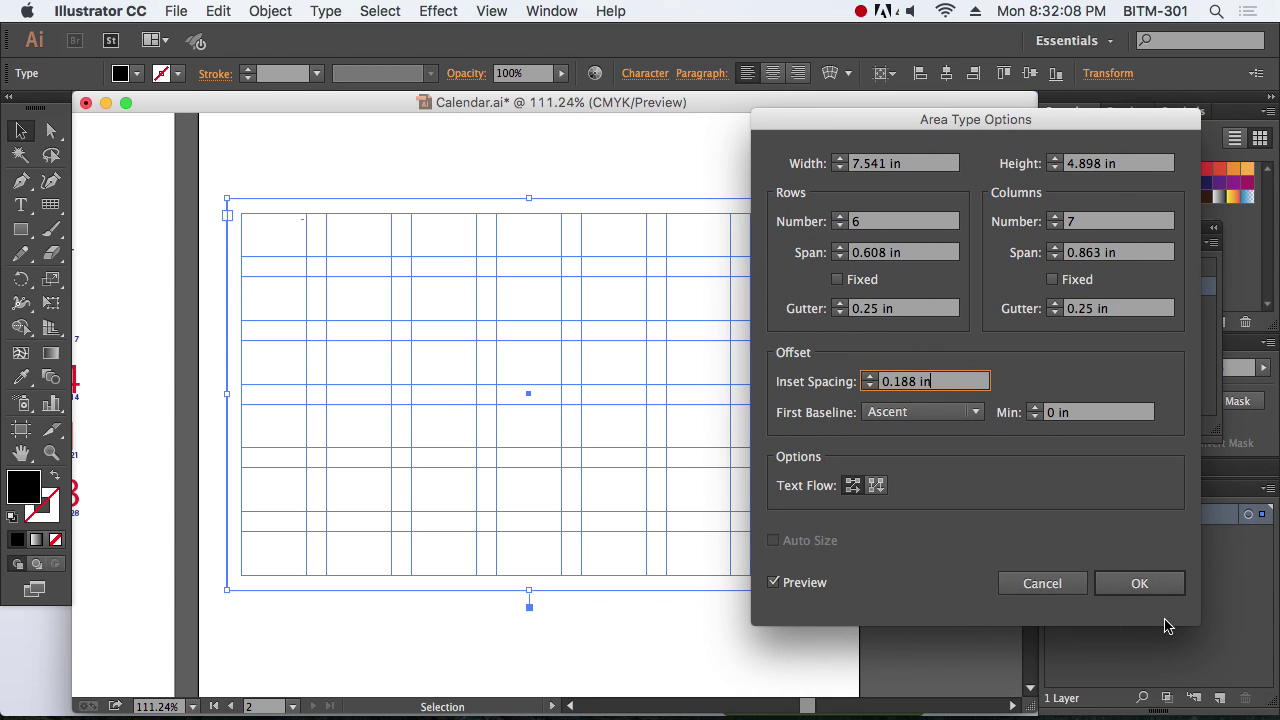
click(923, 411)
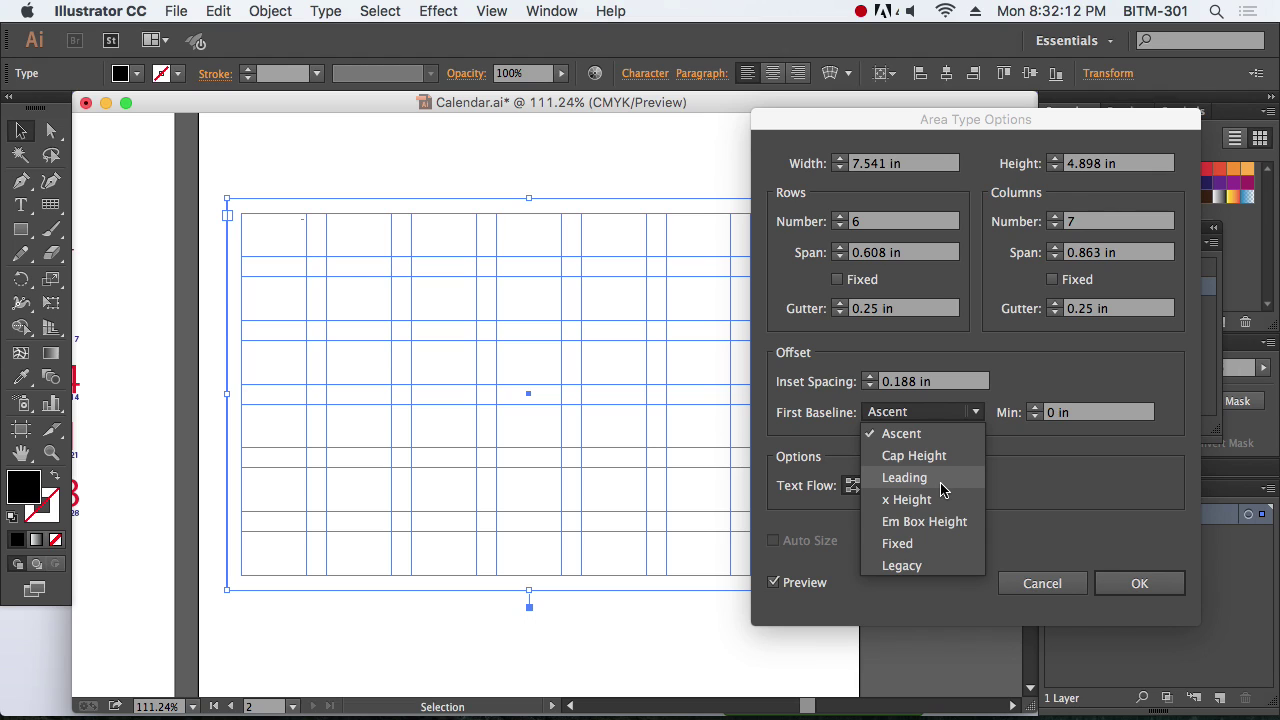
click(936, 436)
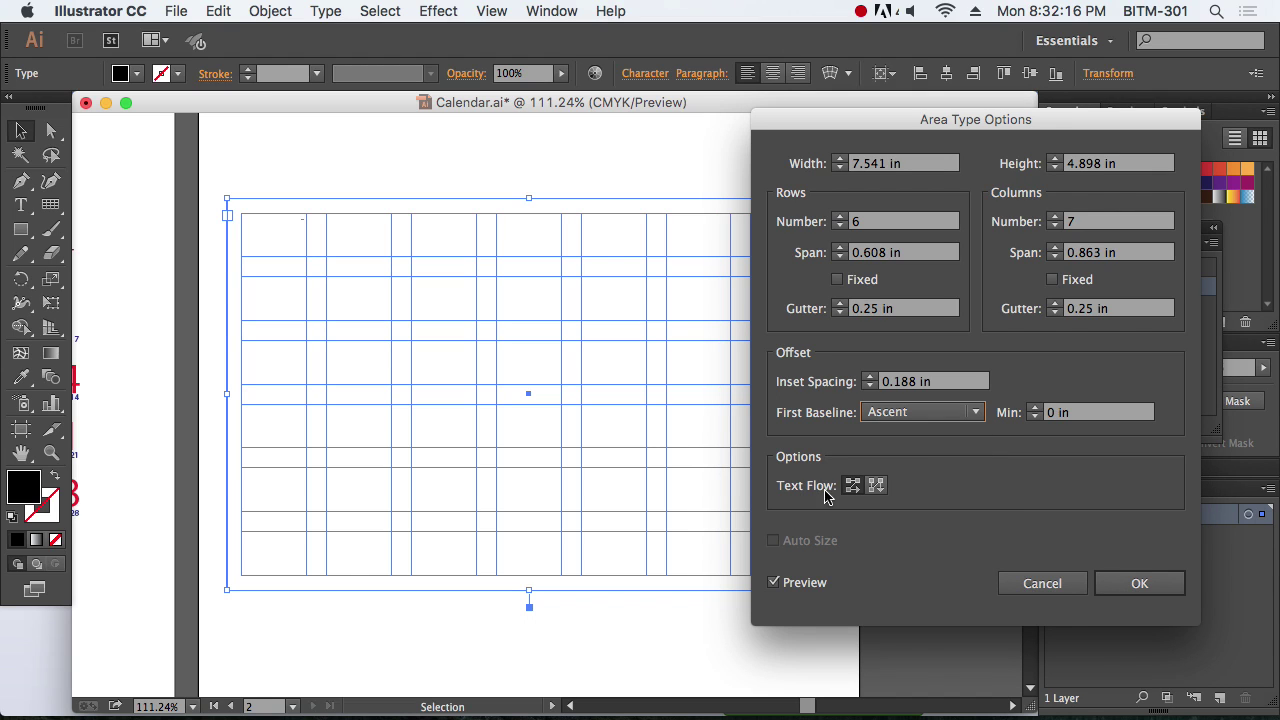
click(878, 487)
click(1140, 585)
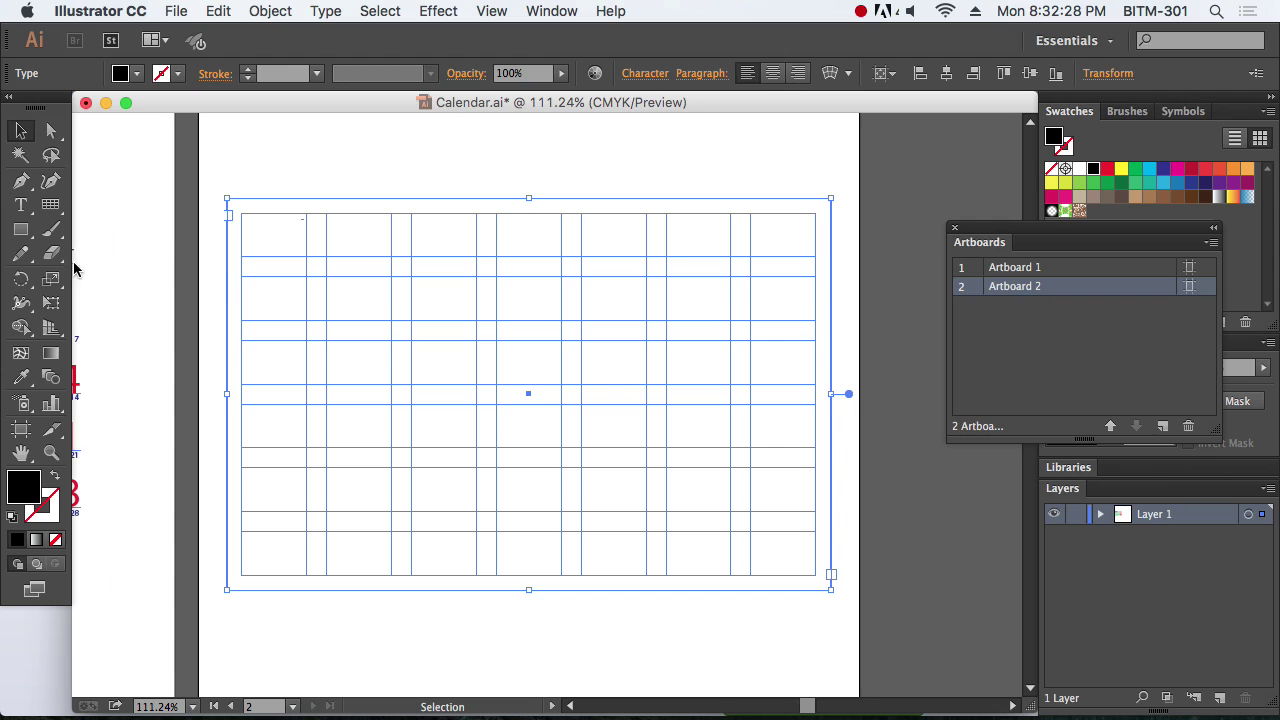
Step: Enter the grid text frame with the Type tool, reselect the frame, and open the Character panel
key(t)
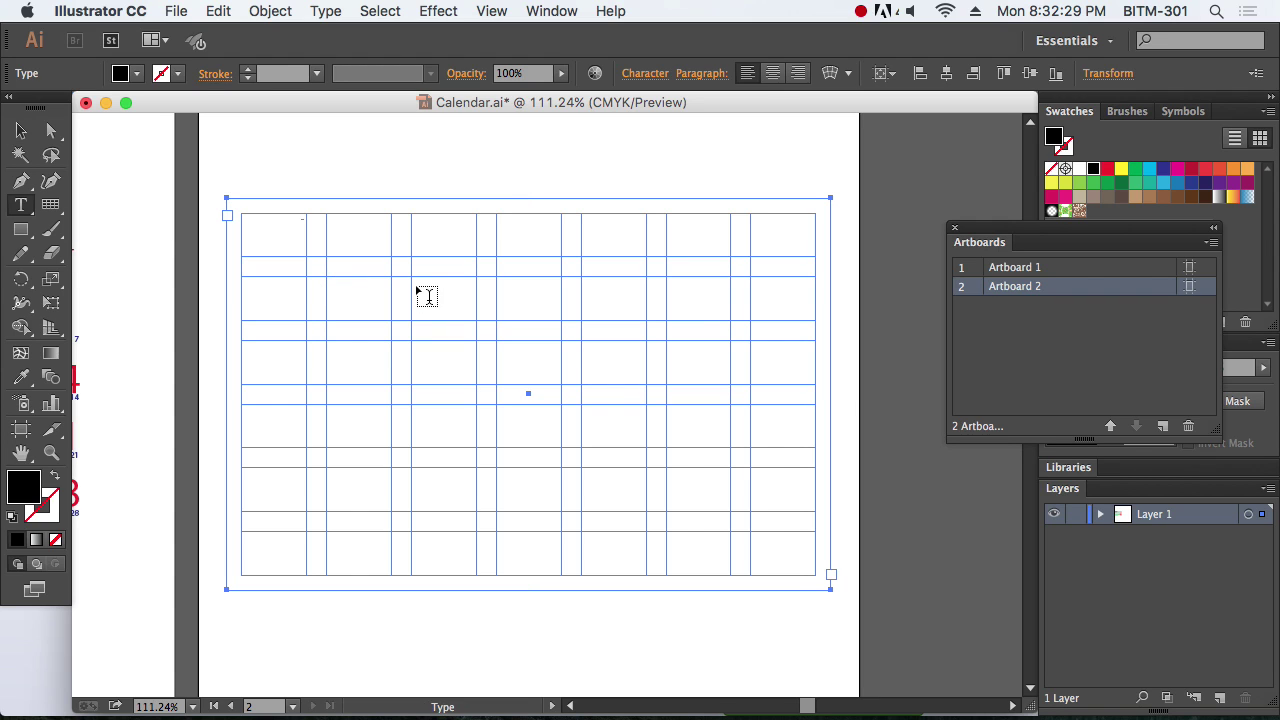
click(257, 203)
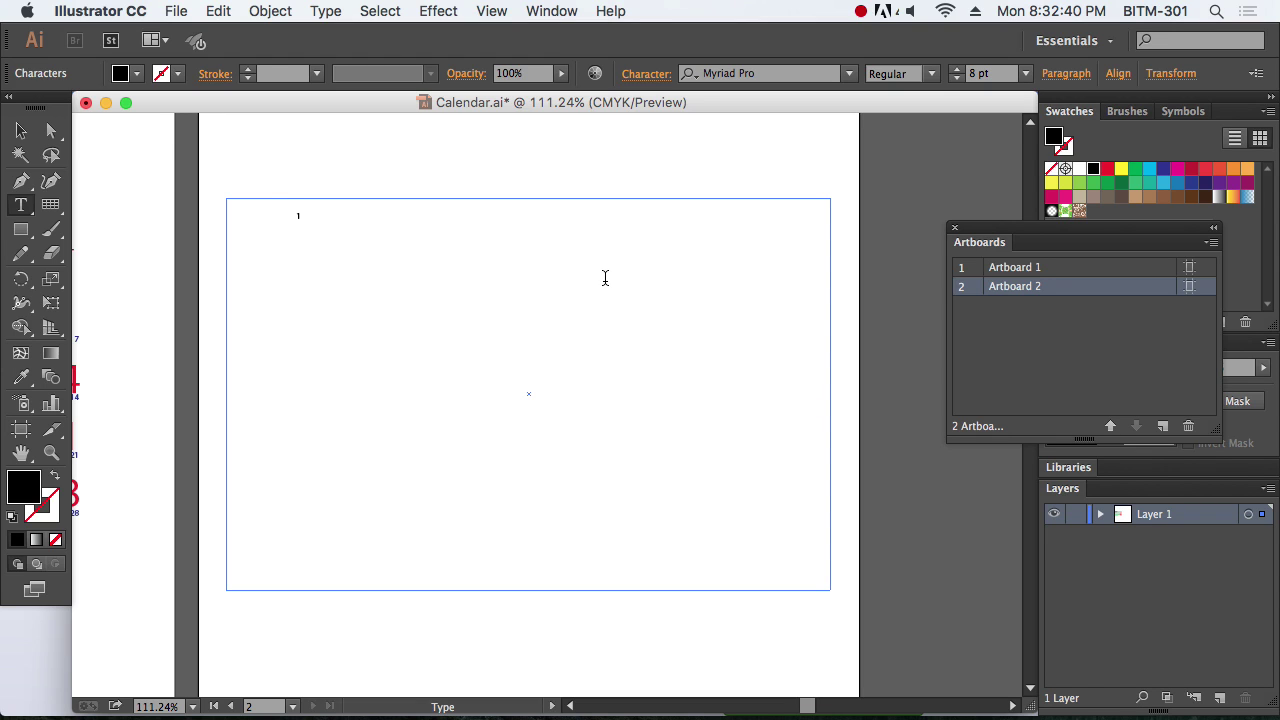
super+click(614, 317)
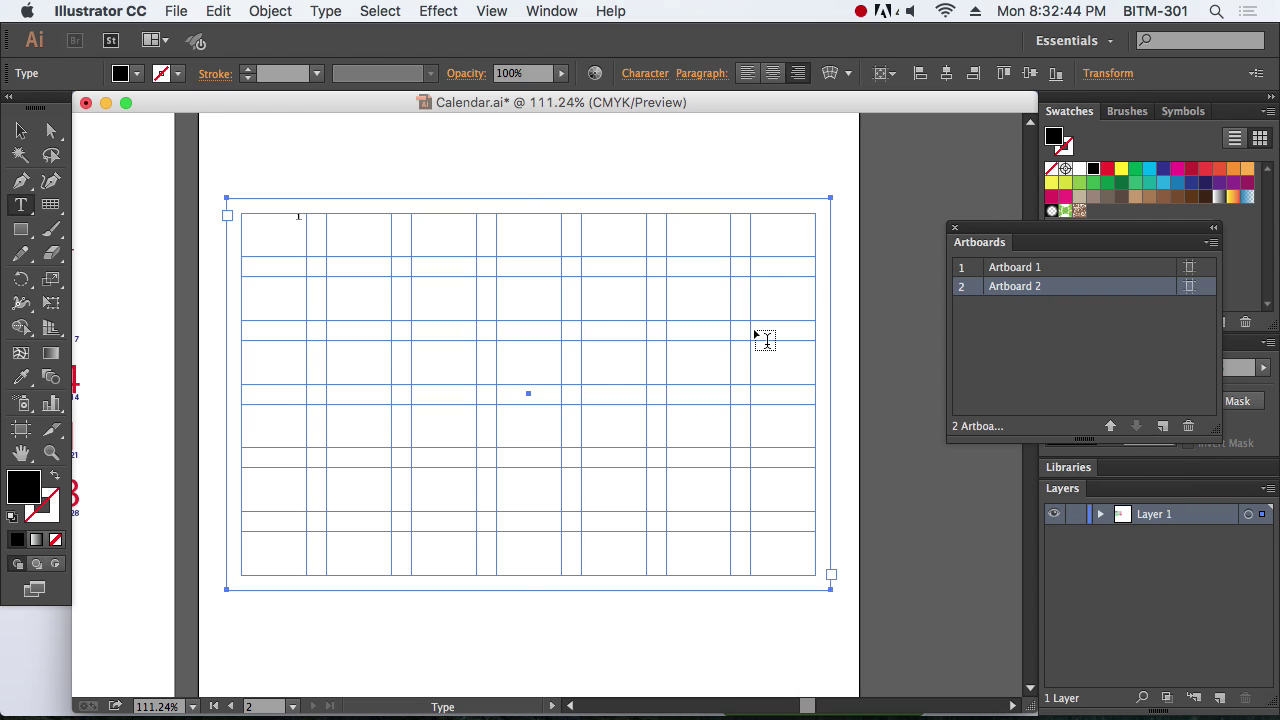
key(super)
key(super+t)
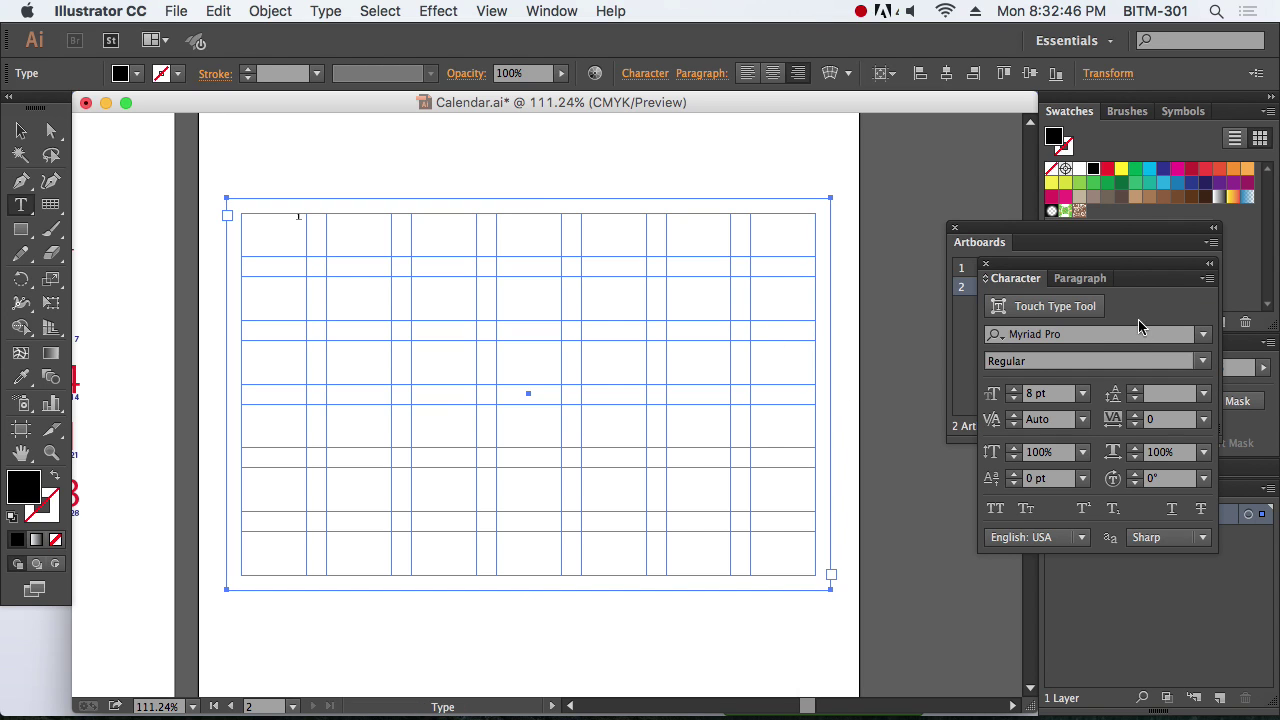
Step: Raise the text to 50 pt and type 2 through 7 tab-separated in the first row
drag(1018, 393, 1018, 393)
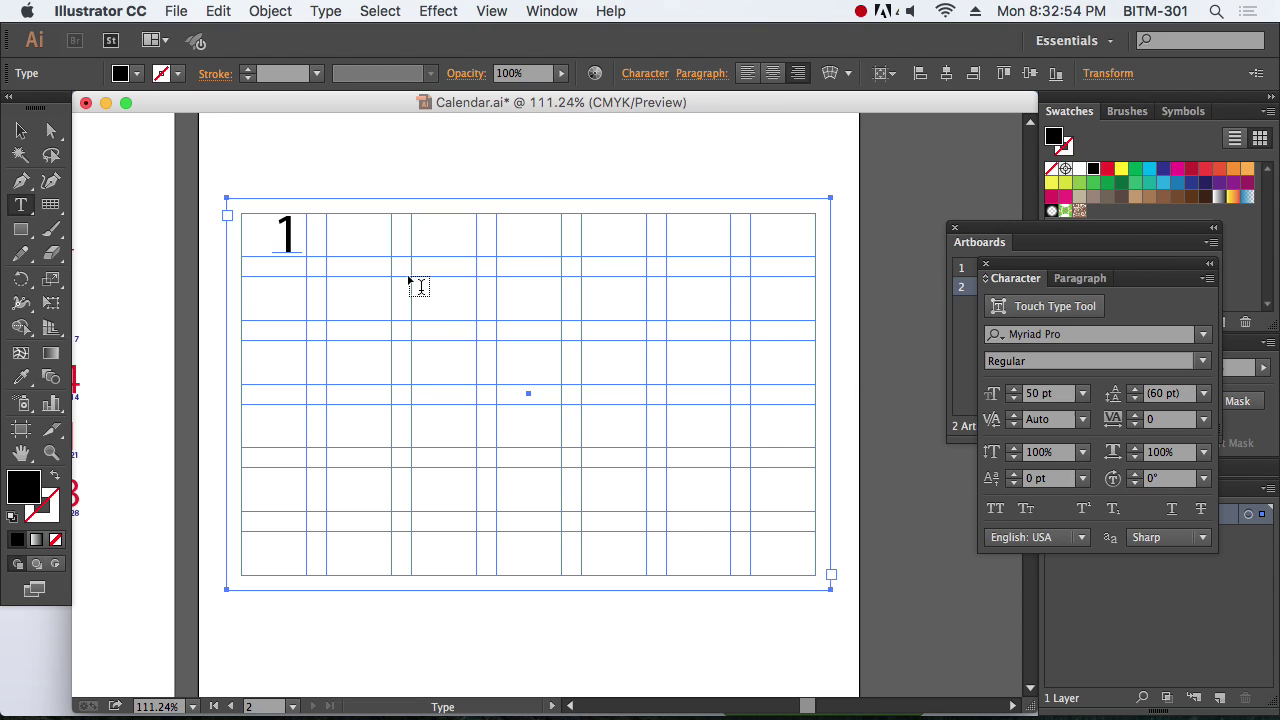
click(276, 236)
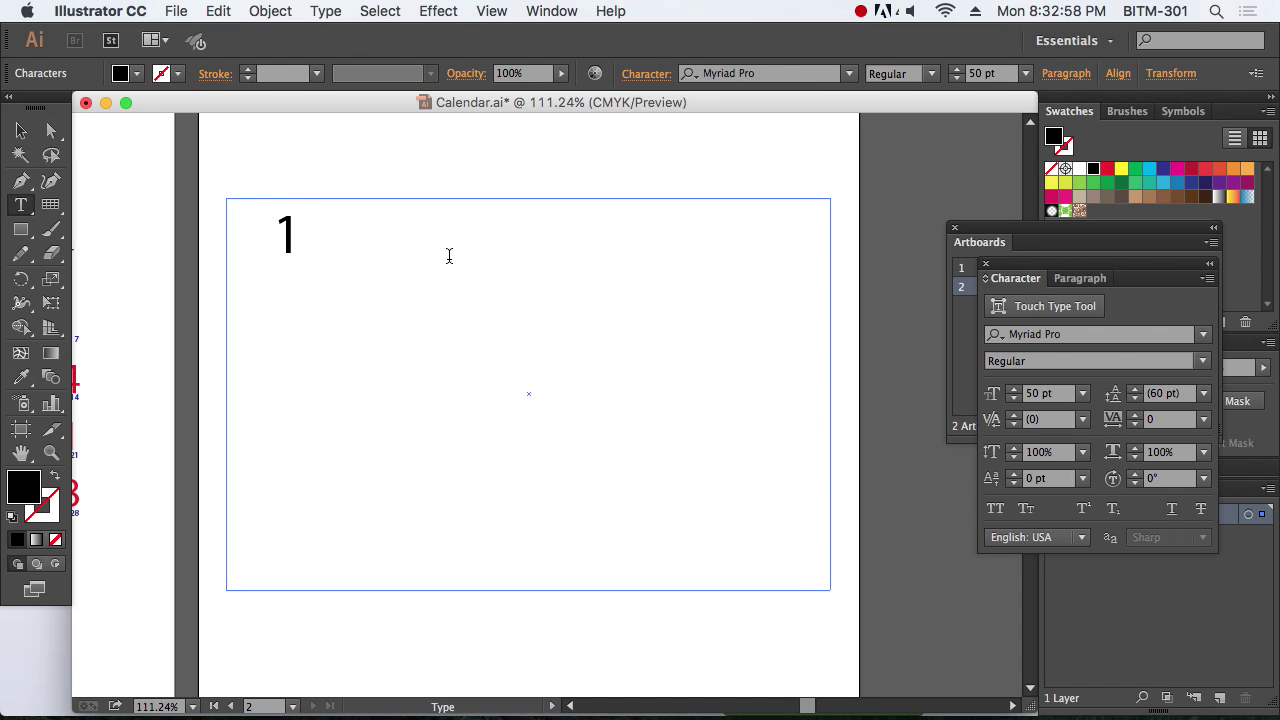
text(2)
key(Tab)
text(3)
key(Tab)
text(4)
key(Tab)
text(5)
key(Tab)
text(1)
key(BackSpace)
text(6	7)
Step: Type the remaining rows of day digits up to 25, tab-separated, then exit text editing
key(Return)
text(8)
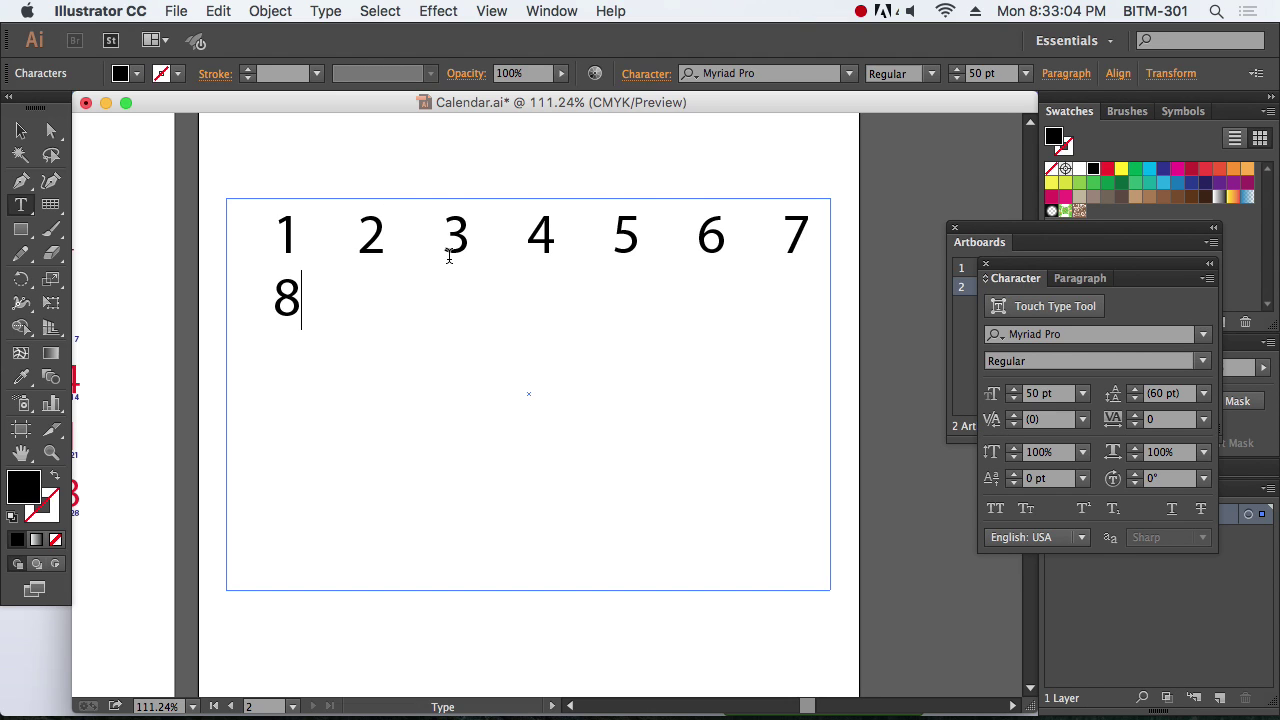
text(	9	1	0	1	1	1)
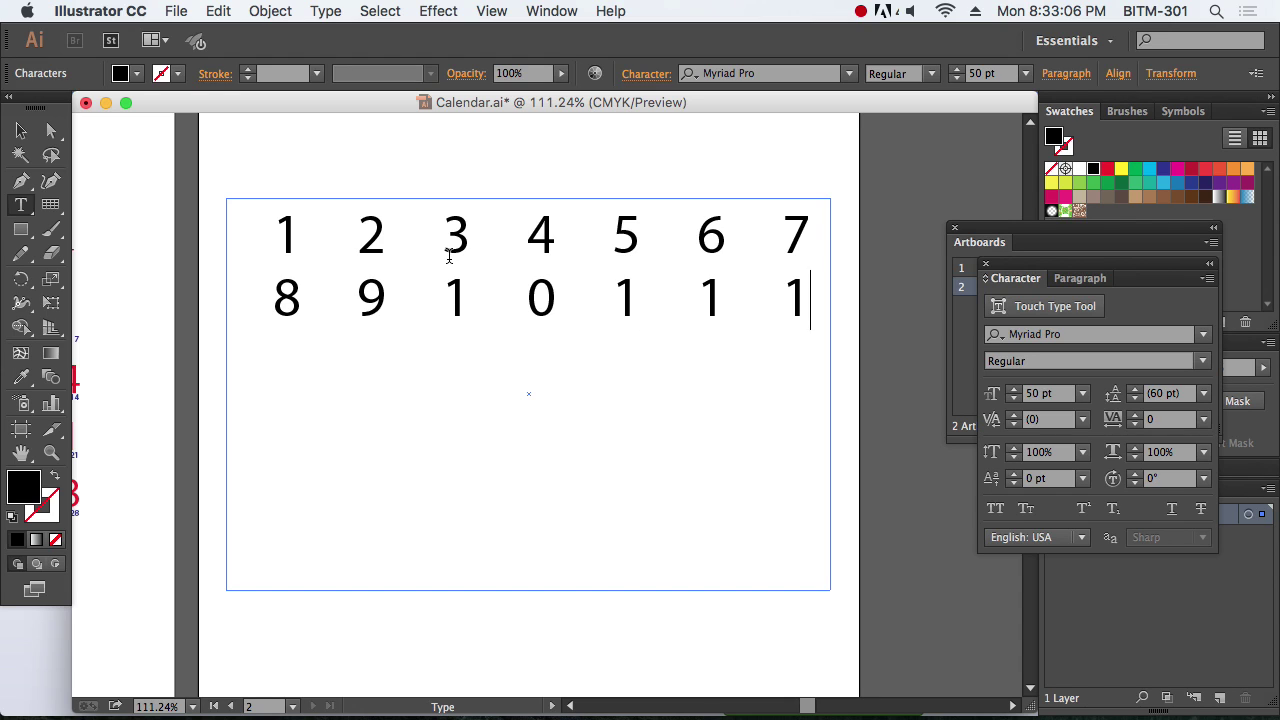
key(Return)
text(2	1	3	1	4	1	5)
key(Return)
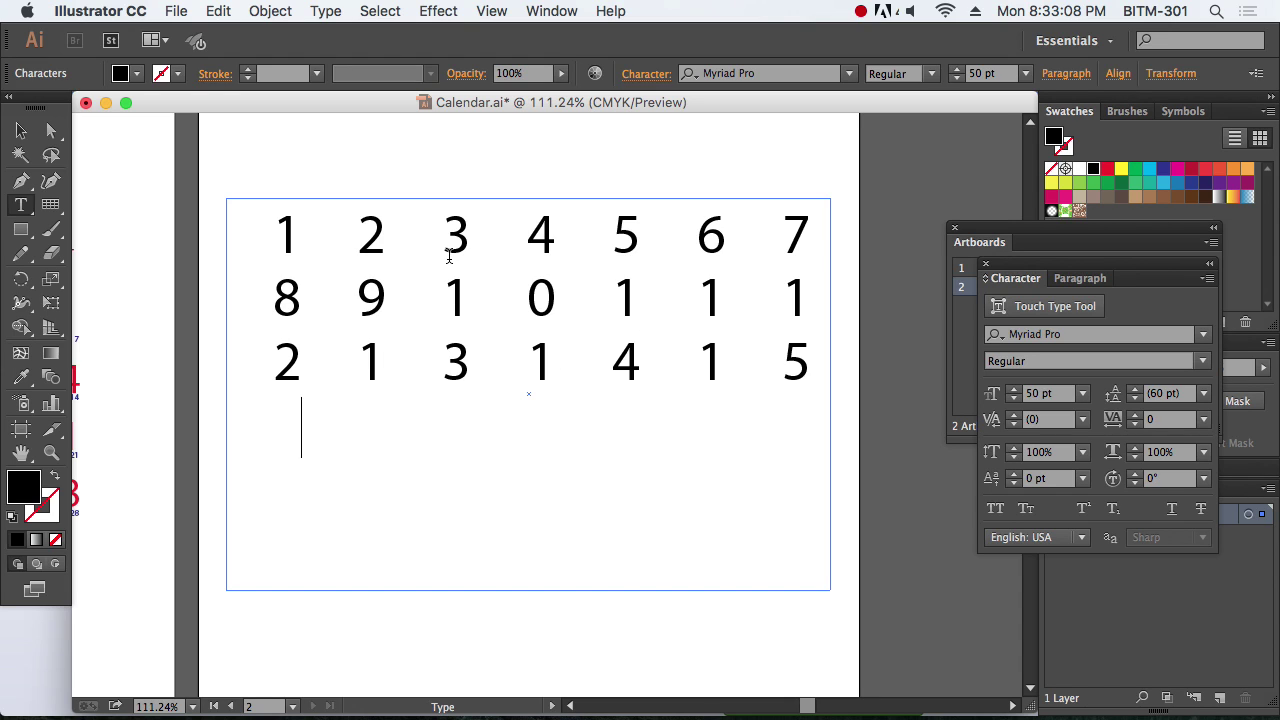
text(1	6	1	7	1	8)
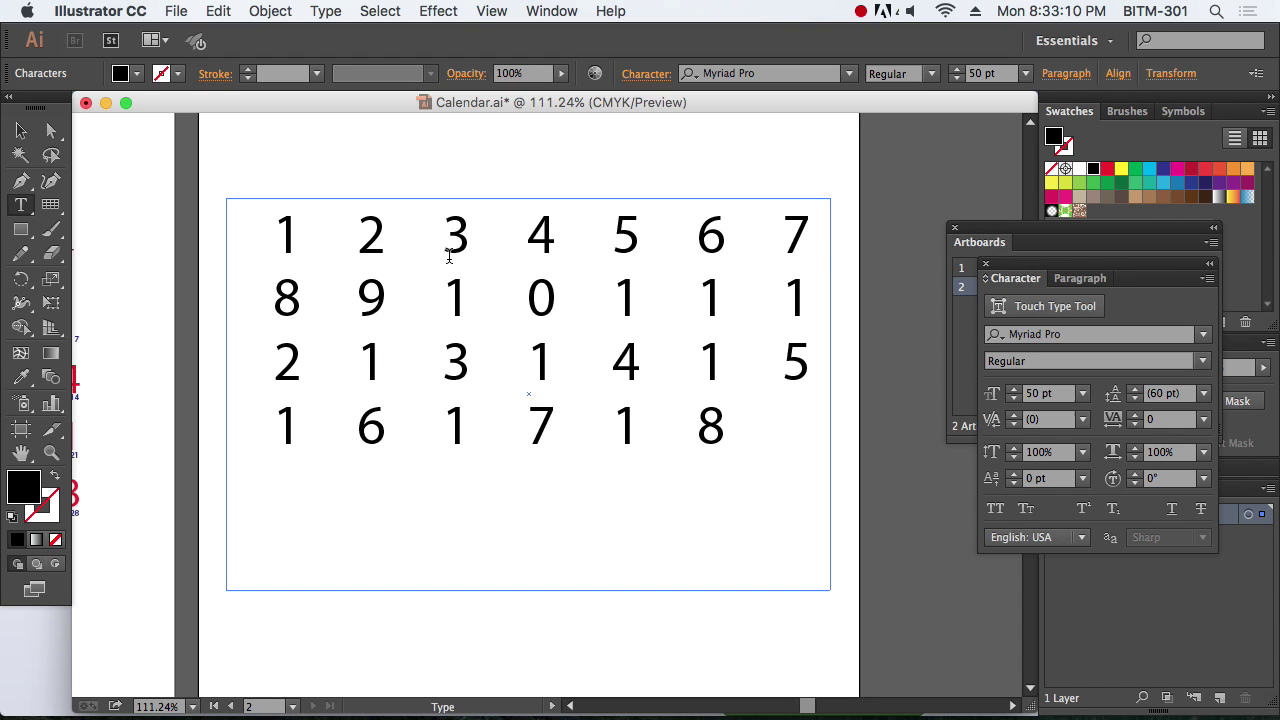
key(BackSpace)
key(BackSpace)
key(BackSpace)
key(BackSpace)
key(BackSpace)
key(BackSpace)
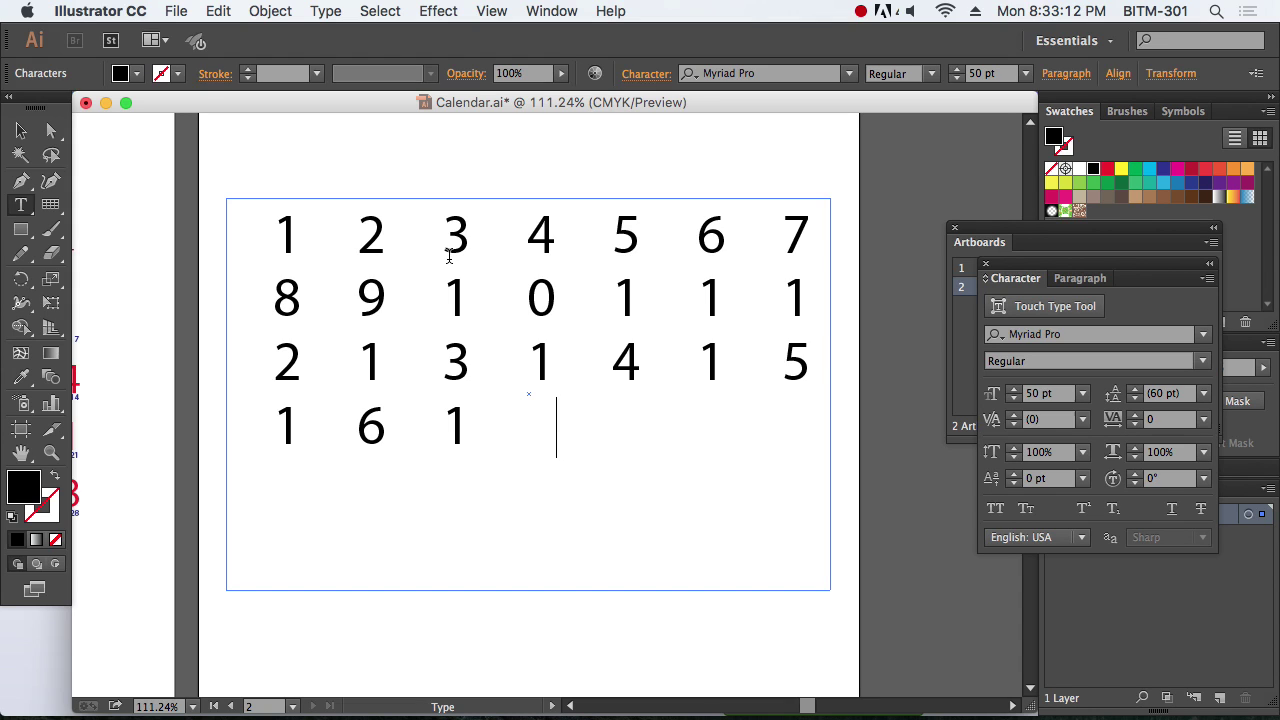
text(7	1	8	1)
key(Return)
text(9)
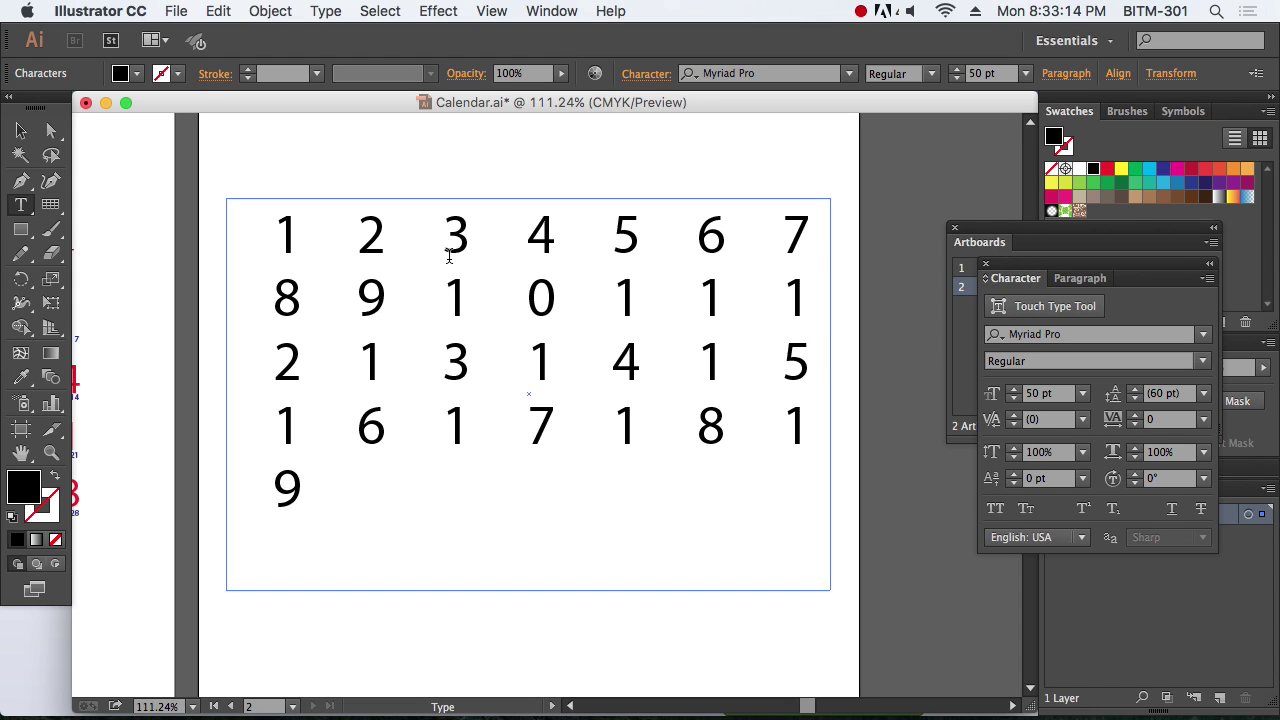
text(	2	0	)
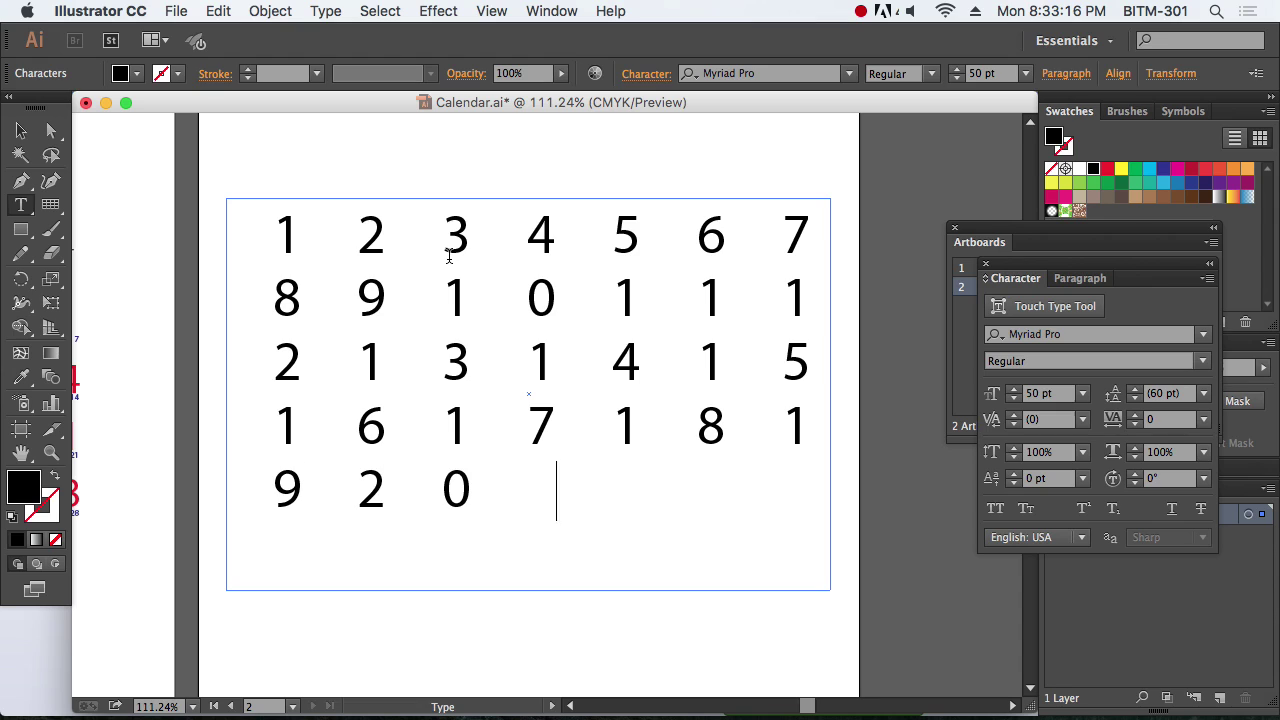
text(2	1	2	2)
key(Return)
text(2	3)
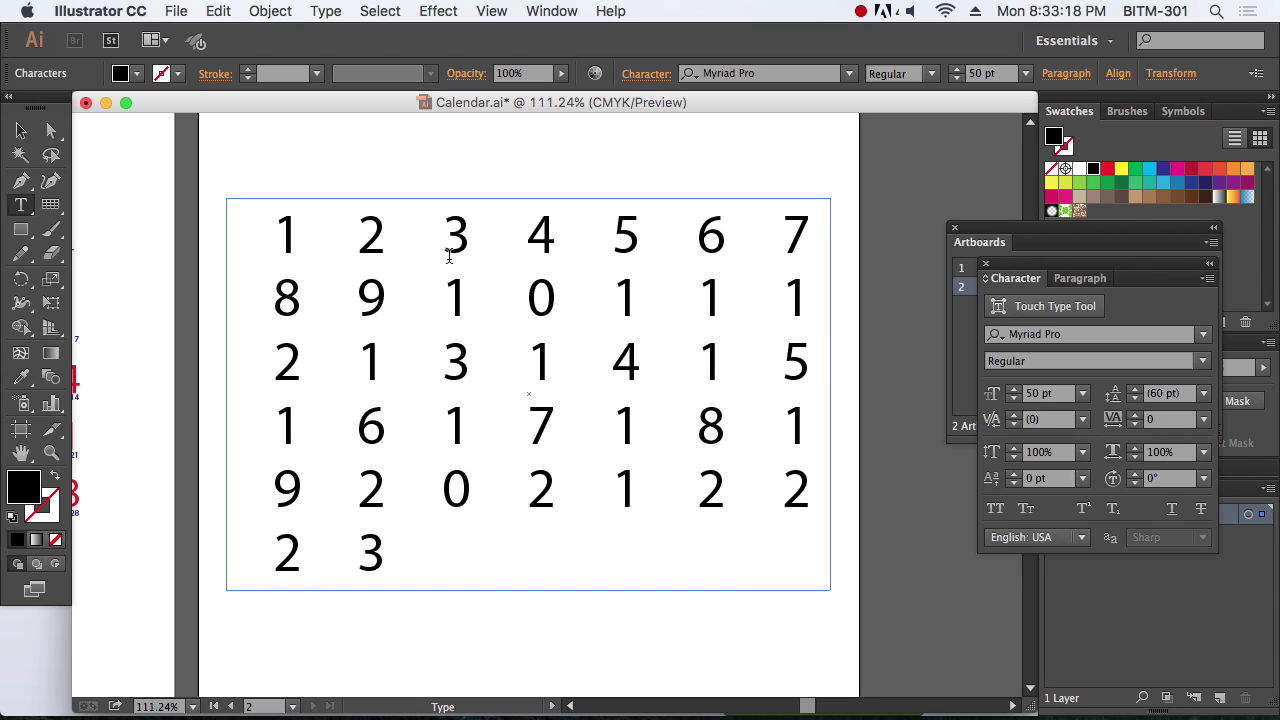
text(	2	4	2	5	2)
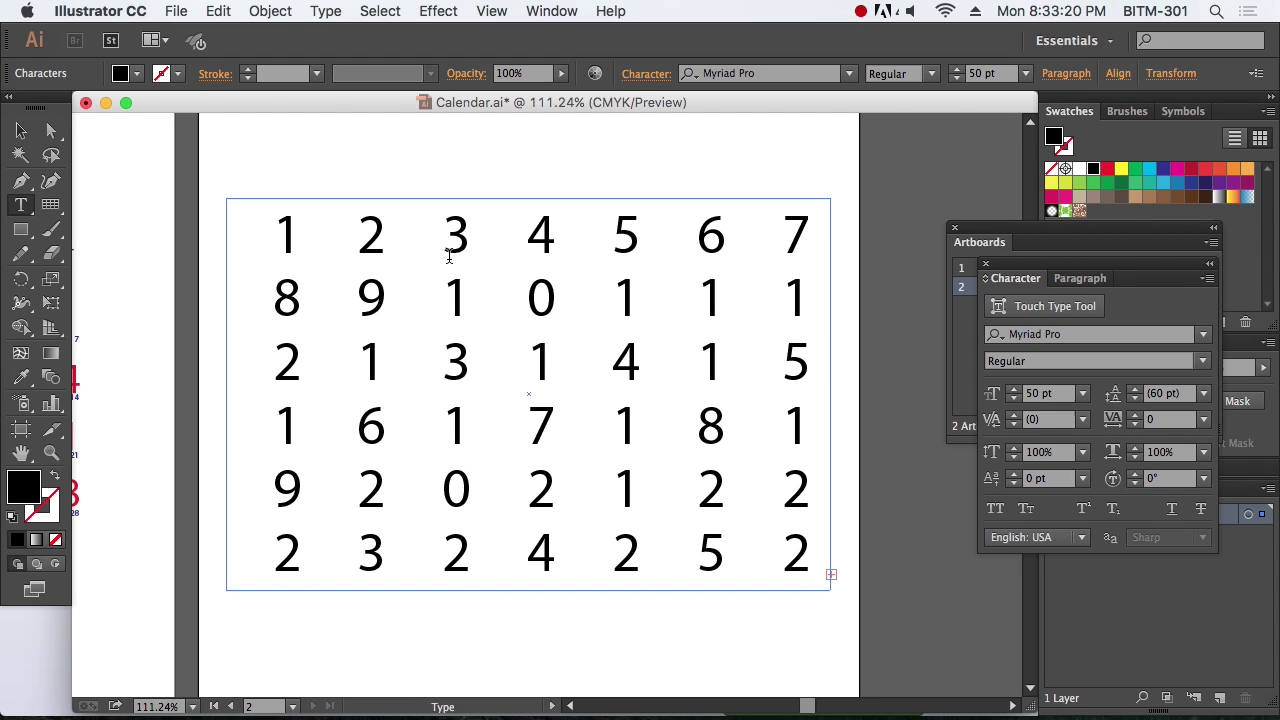
key(Escape)
Step: Reduce all calendar numbers to 44 pt and remove the tab splitting the number 17
click(449, 257)
key(super+a)
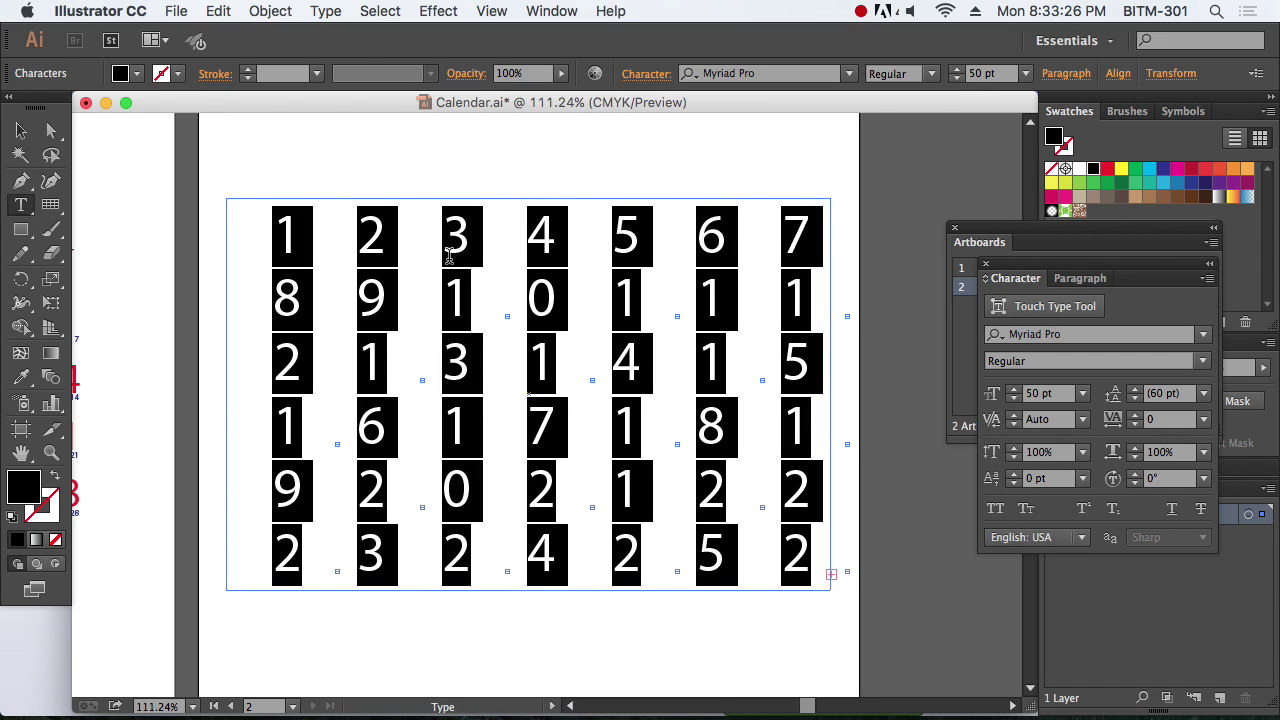
key(super+shift+comma)
key(super+shift+comma)
key(super+shift+comma)
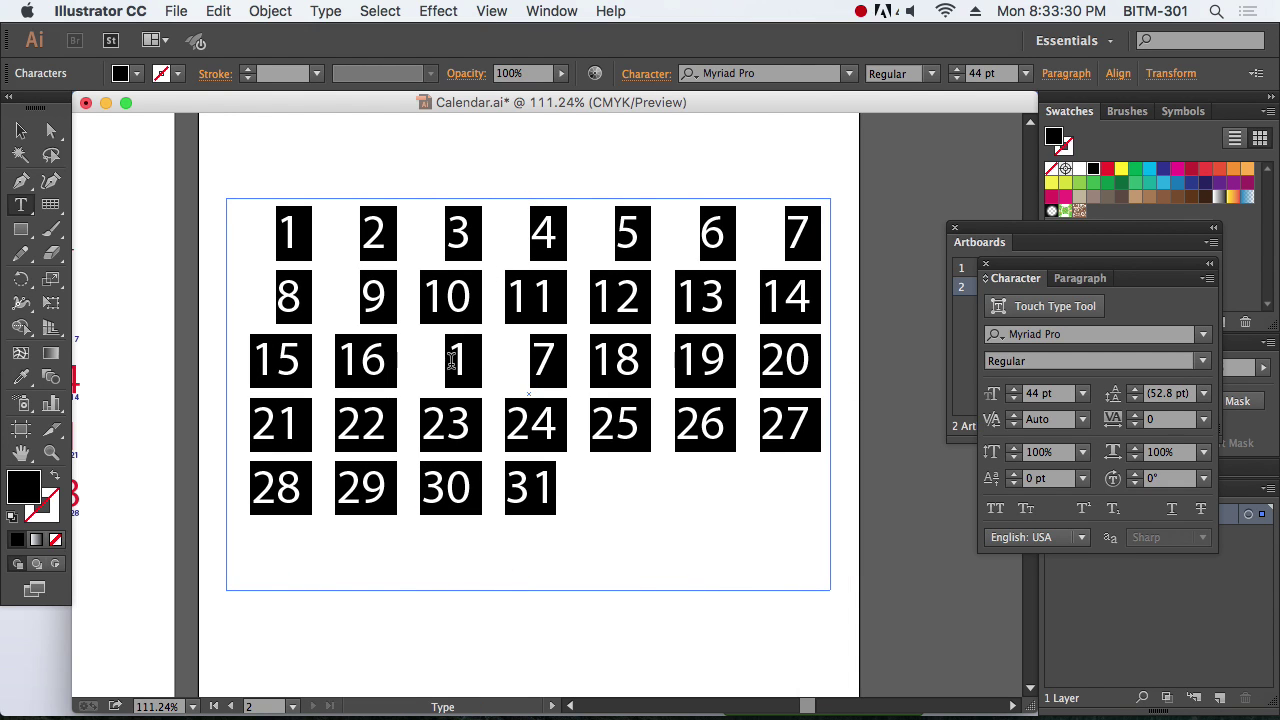
click(544, 358)
key(BackSpace)
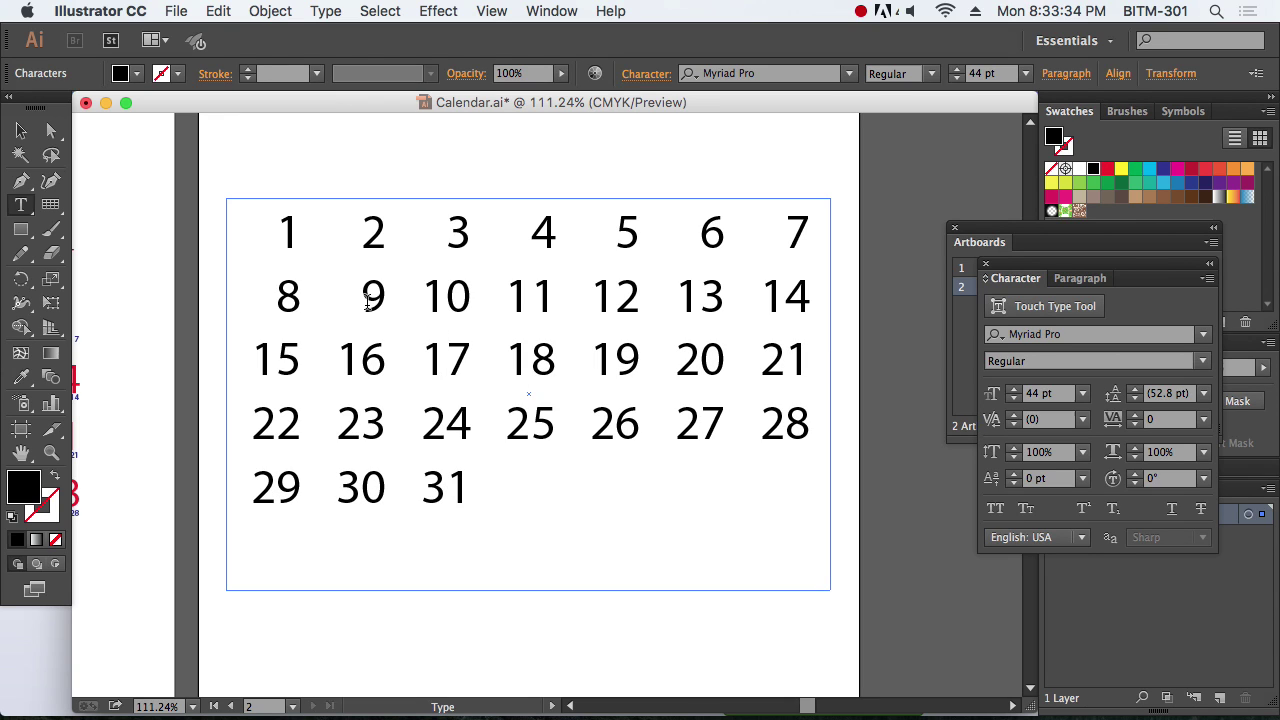
click(283, 232)
Step: Type the SUN heading and shrink it to 24 pt
text(S)
key(Tab)
text(U)
key(Tab)
text(N)
key(Tab)
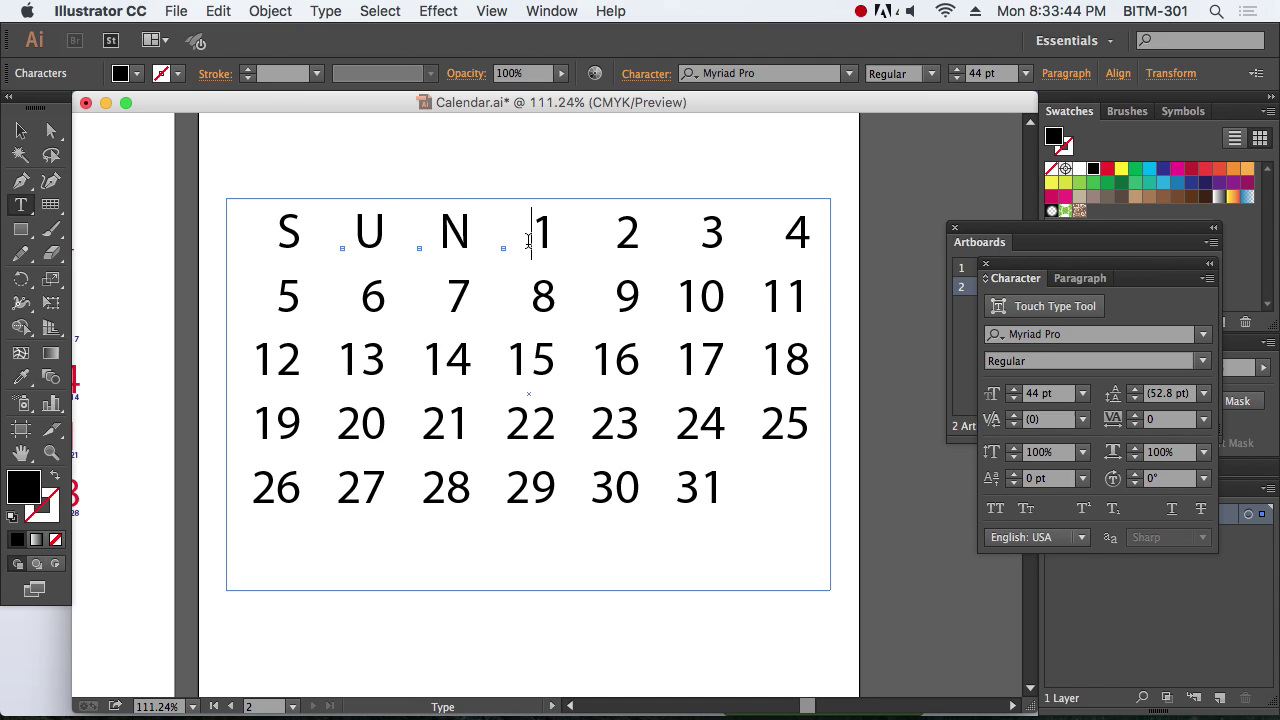
drag(528, 240, 270, 228)
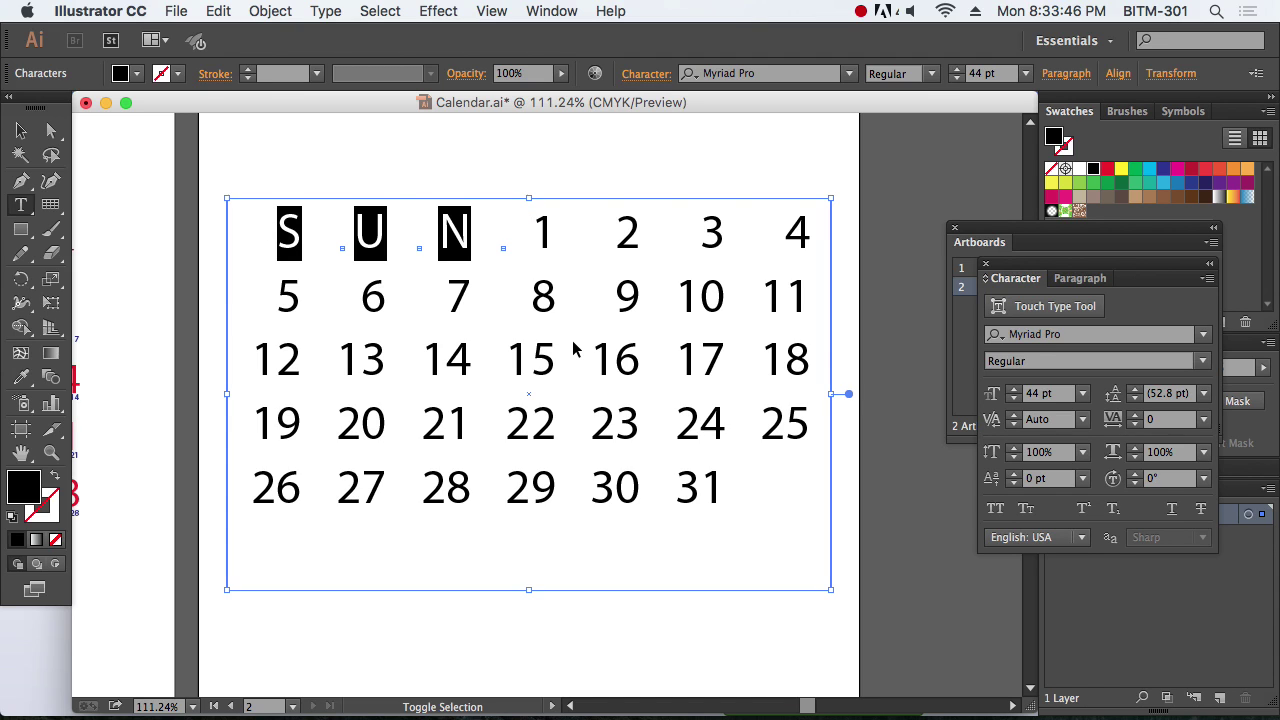
key(super+shift+comma)
key(super+shift+comma)
key(super+shift+comma)
key(super+shift+comma)
key(super+shift+comma)
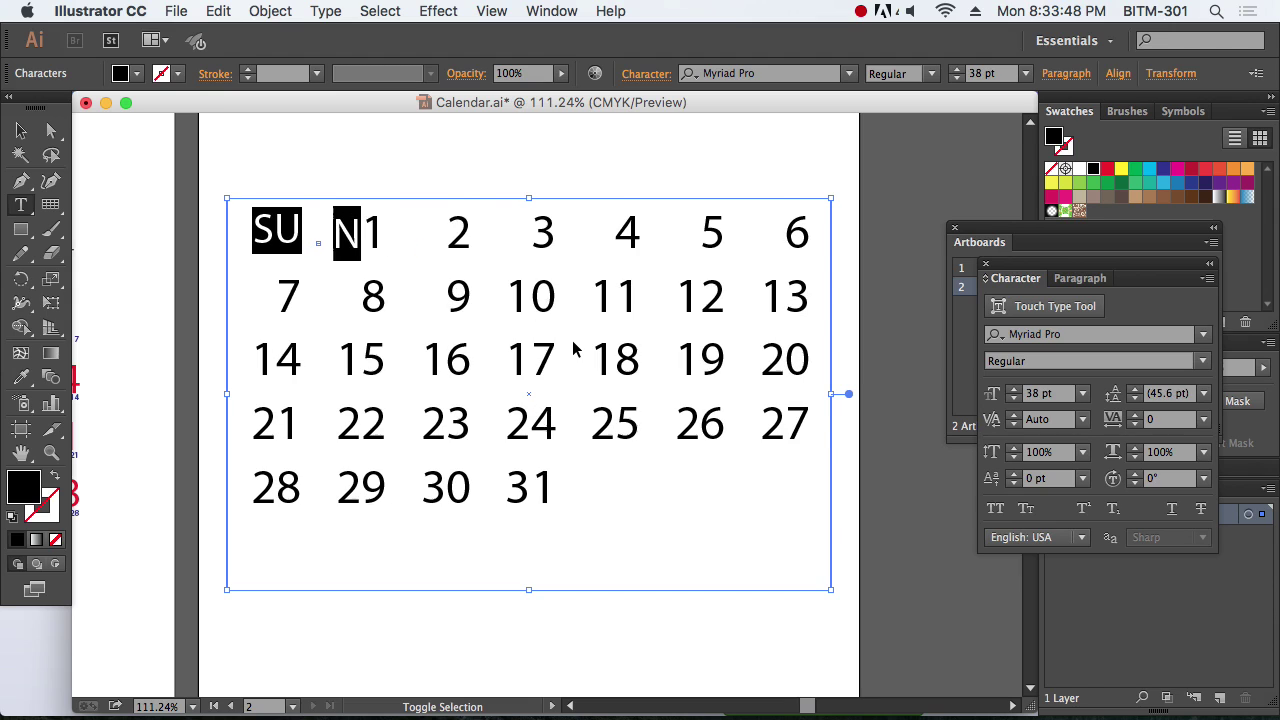
key(super+shift+comma)
key(super+shift+comma)
key(super+shift+comma)
key(super+shift+comma)
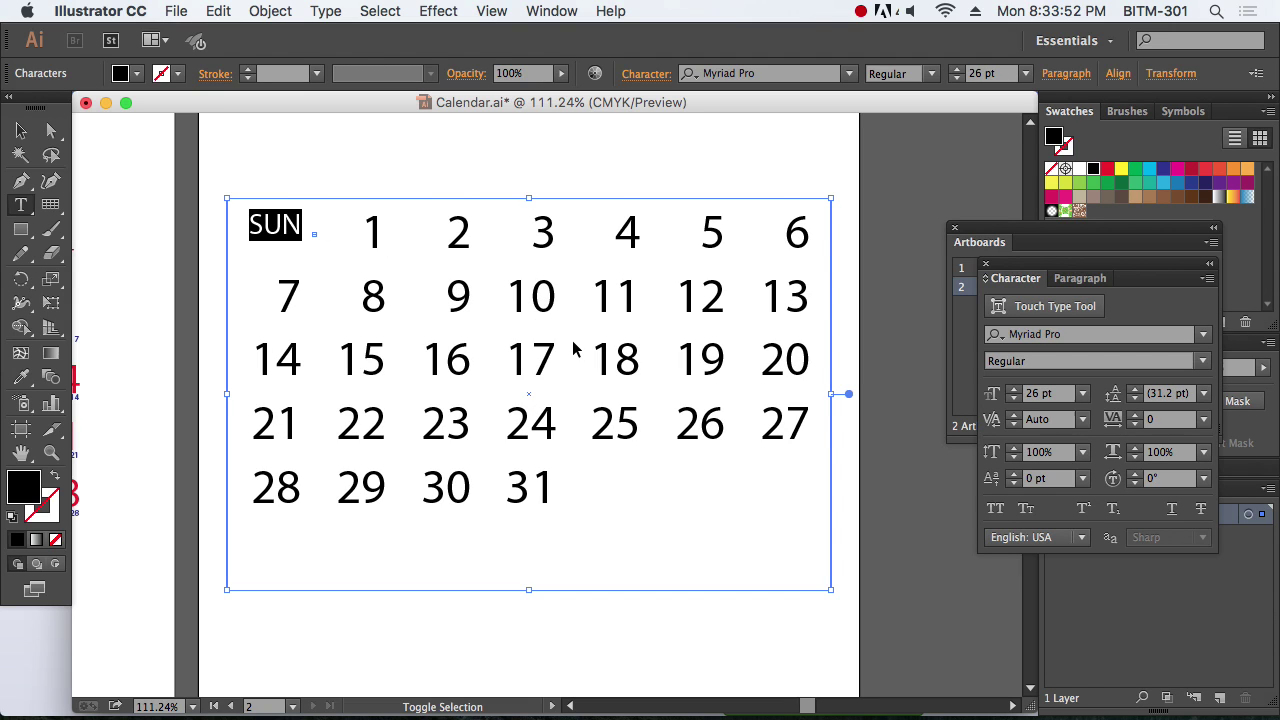
key(super+shift+comma)
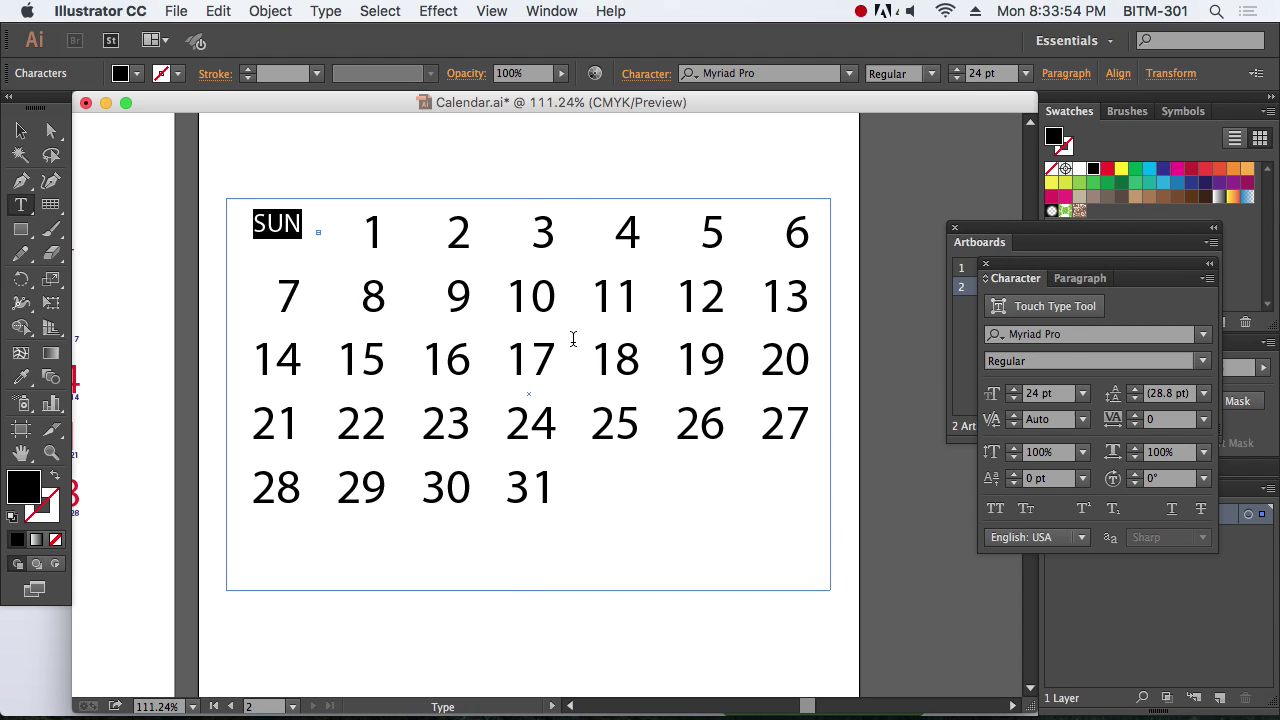
Step: Type the MON, TUE, WED, THU, FRI and SAT headings, each separated by a tab
click(300, 218)
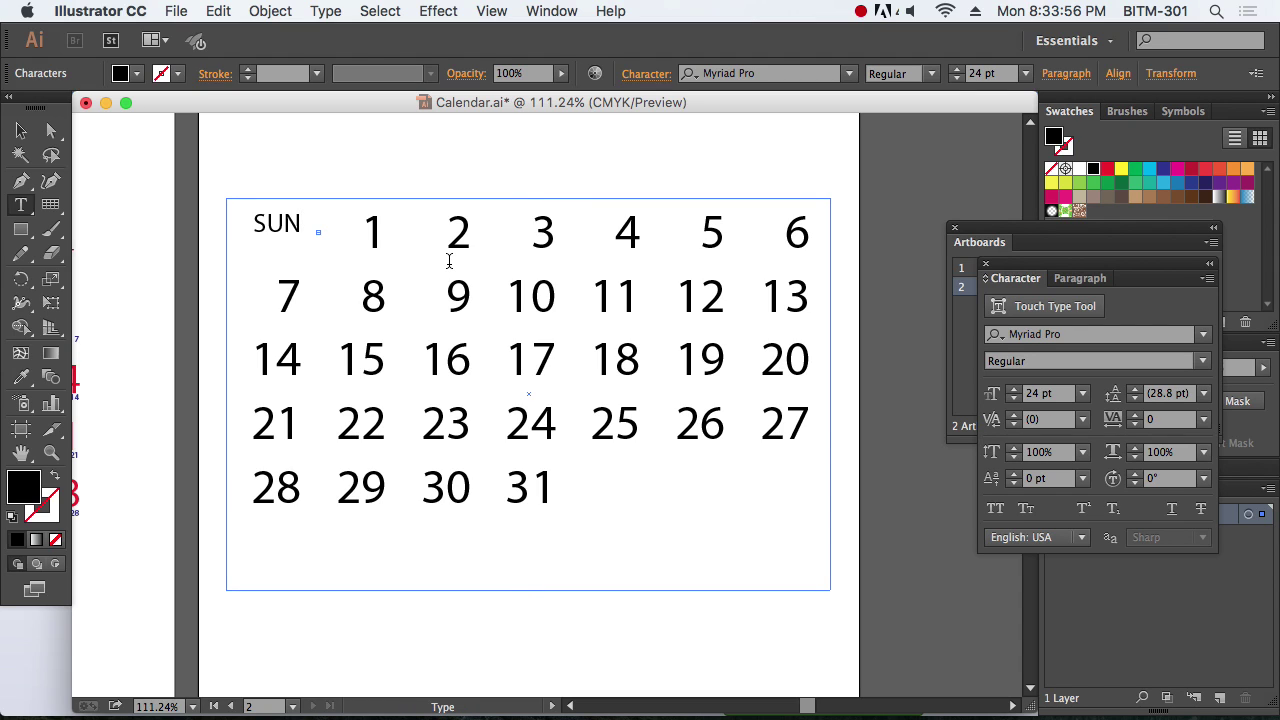
key(Tab)
text(MO)
key(Tab)
text(N)
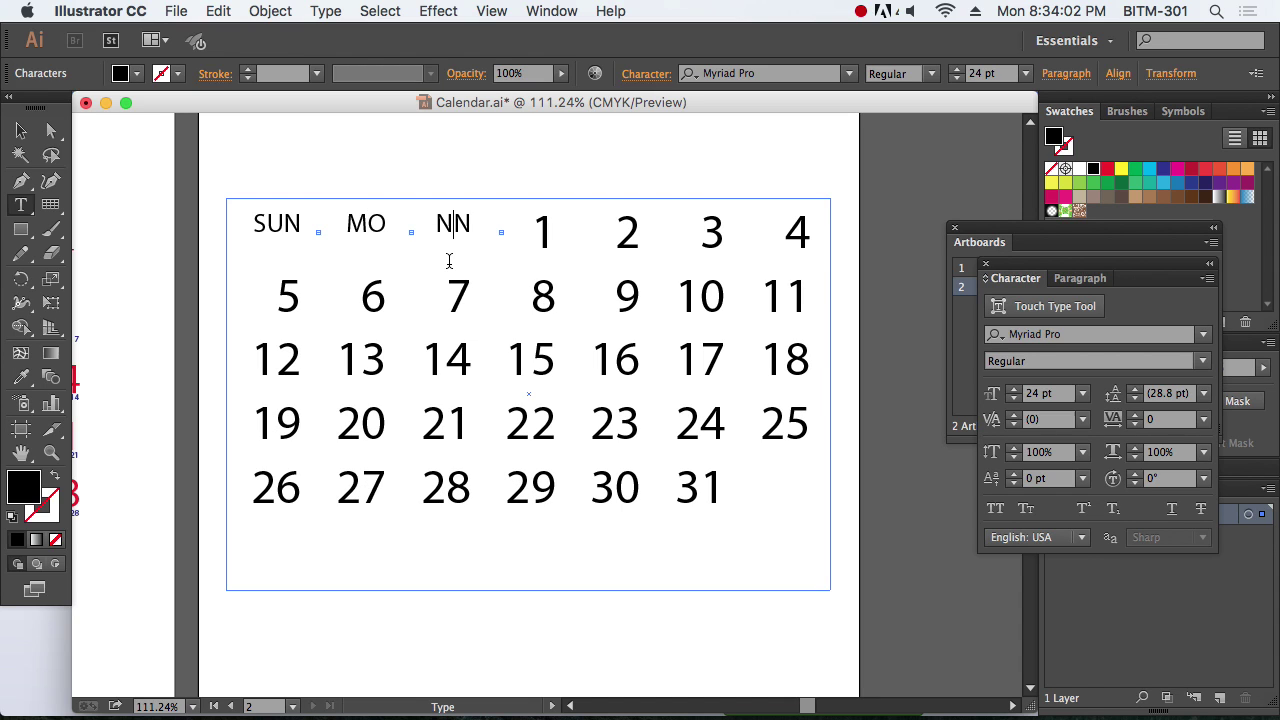
text(T-)
key(Tab)
text(U-)
key(Tab)
text(E)
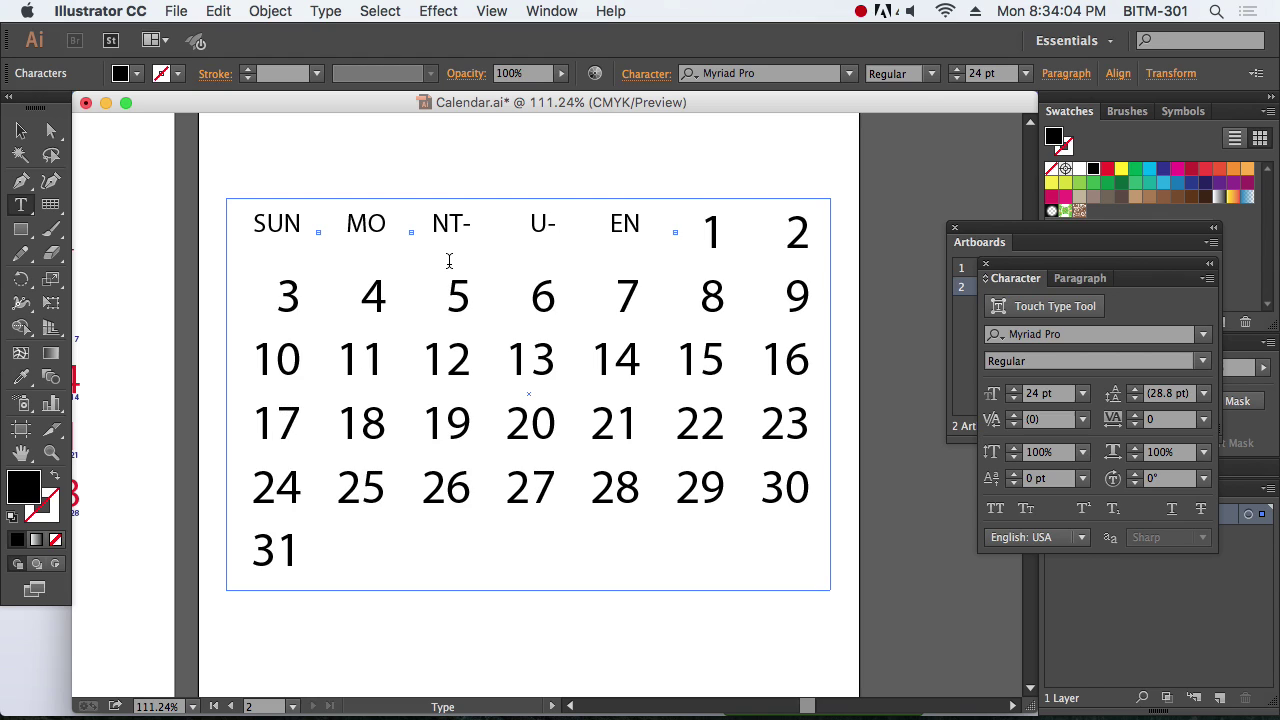
key(Tab)
text(WED)
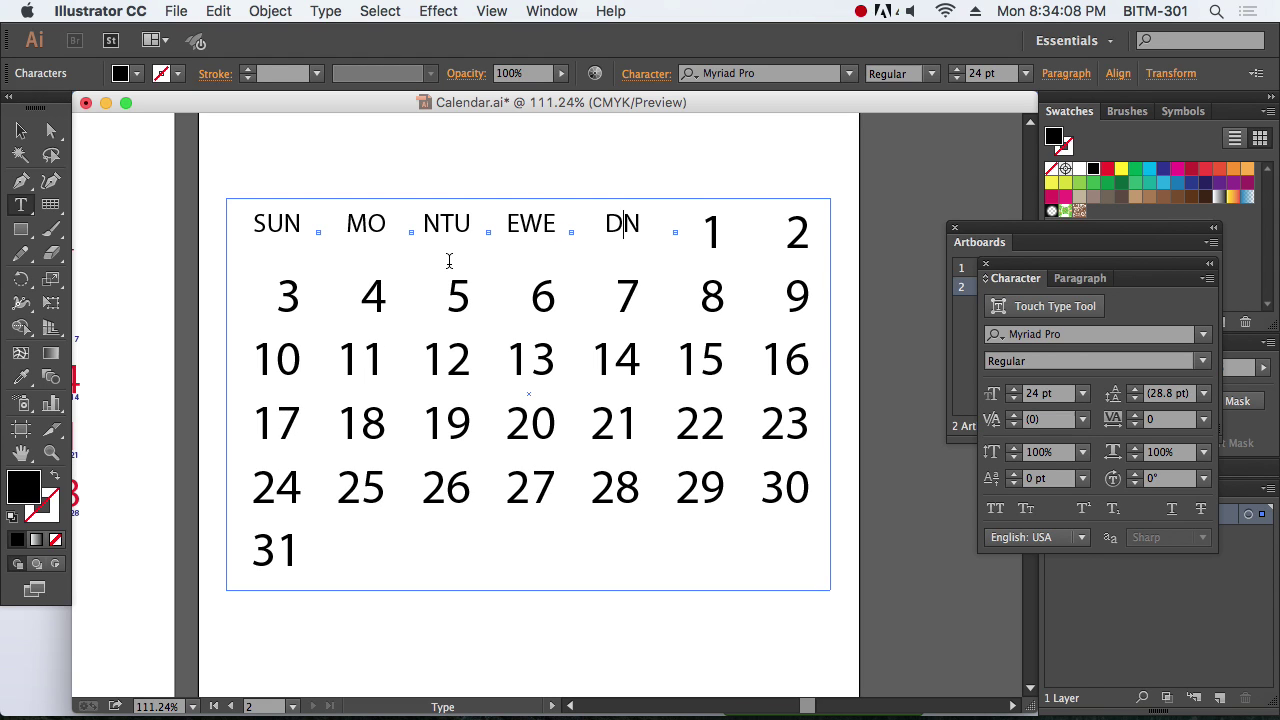
key(Tab)
text(THU)
key(Tab)
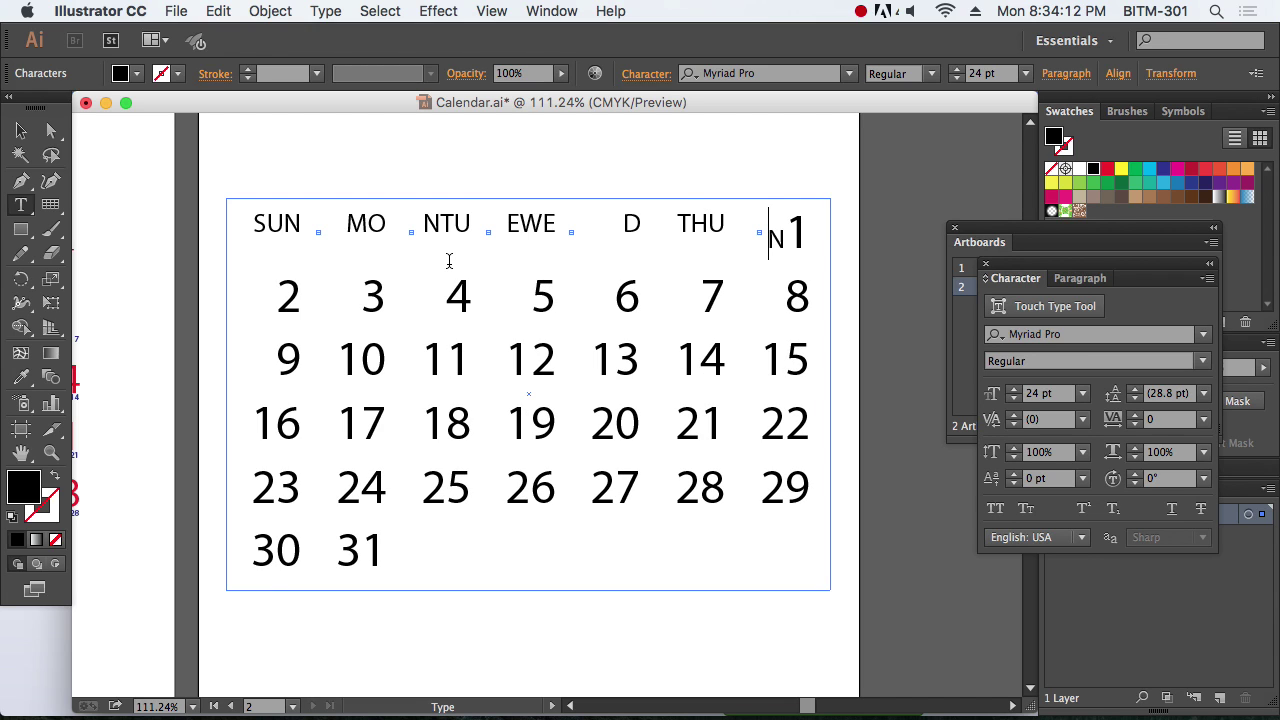
text(FRI)
key(Tab)
text(S)
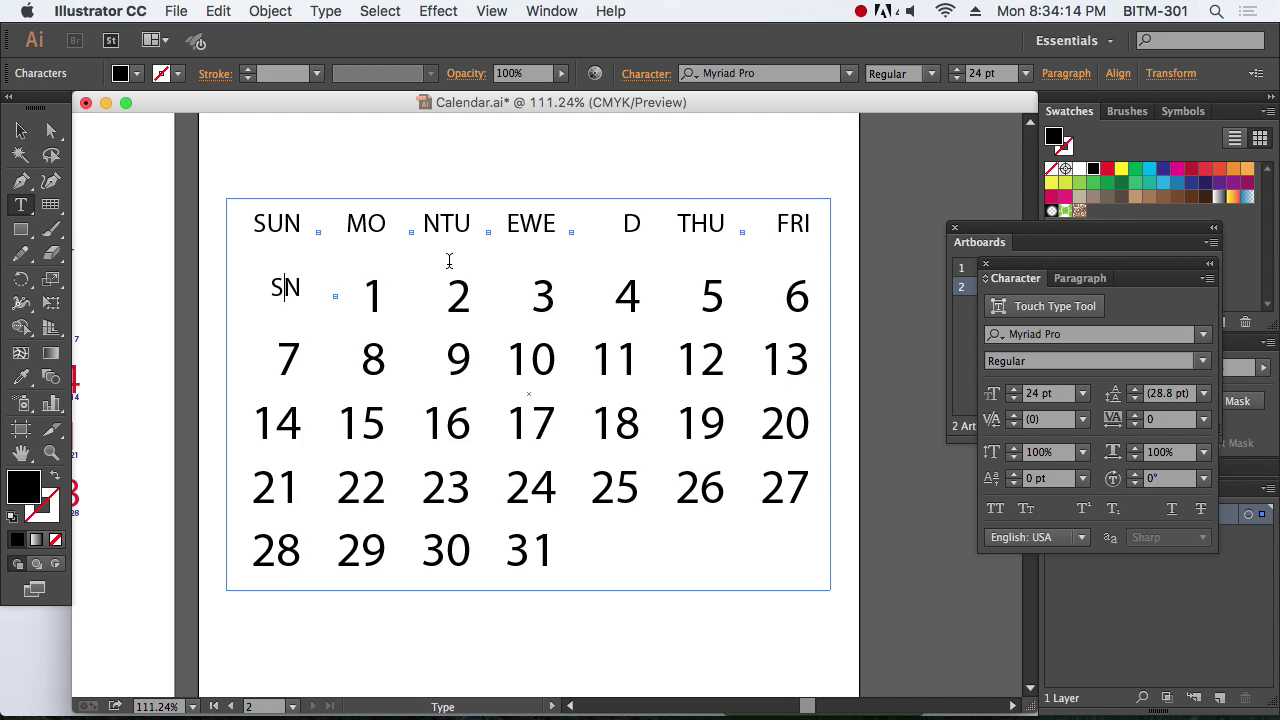
text(AT)
key(Tab)
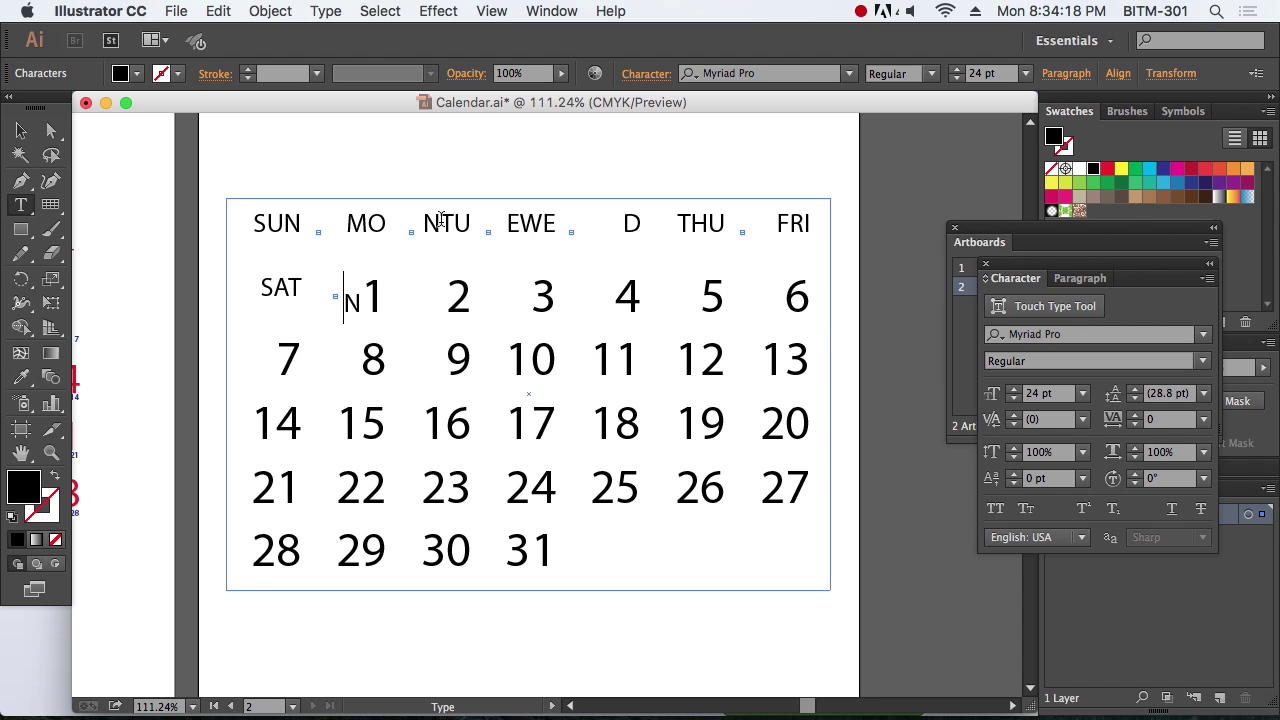
Step: Fix the header tab spacing around WED and delete the stray N before the 1
click(441, 220)
key(Tab)
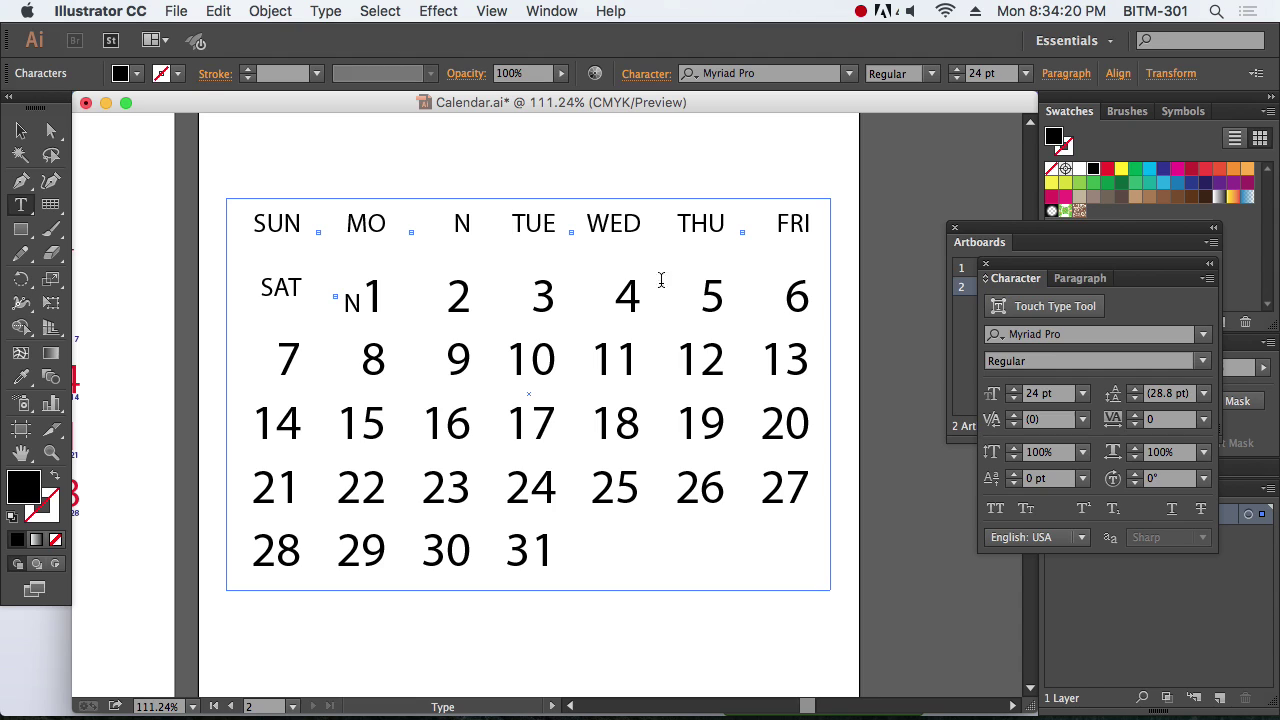
key(Right)
click(639, 224)
key(Tab)
key(BackSpace)
click(361, 302)
key(BackSpace)
key(BackSpace)
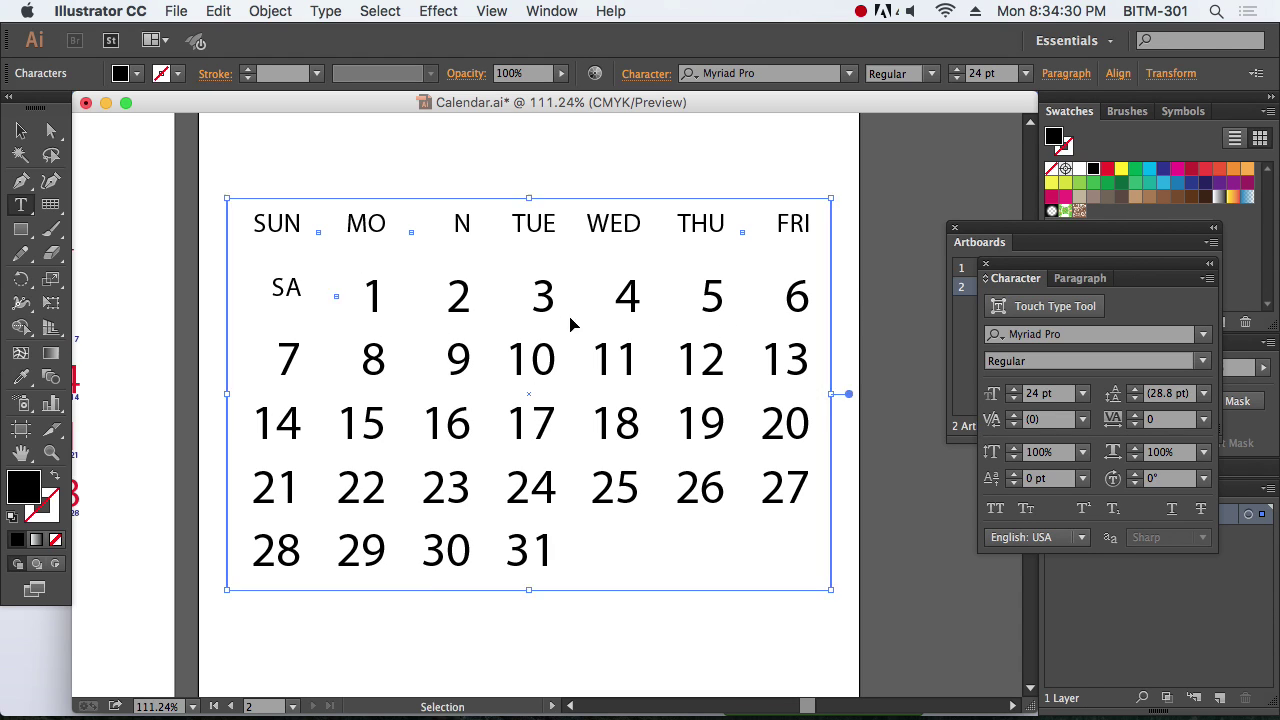
key(super+z)
key(super+z)
key(super+z)
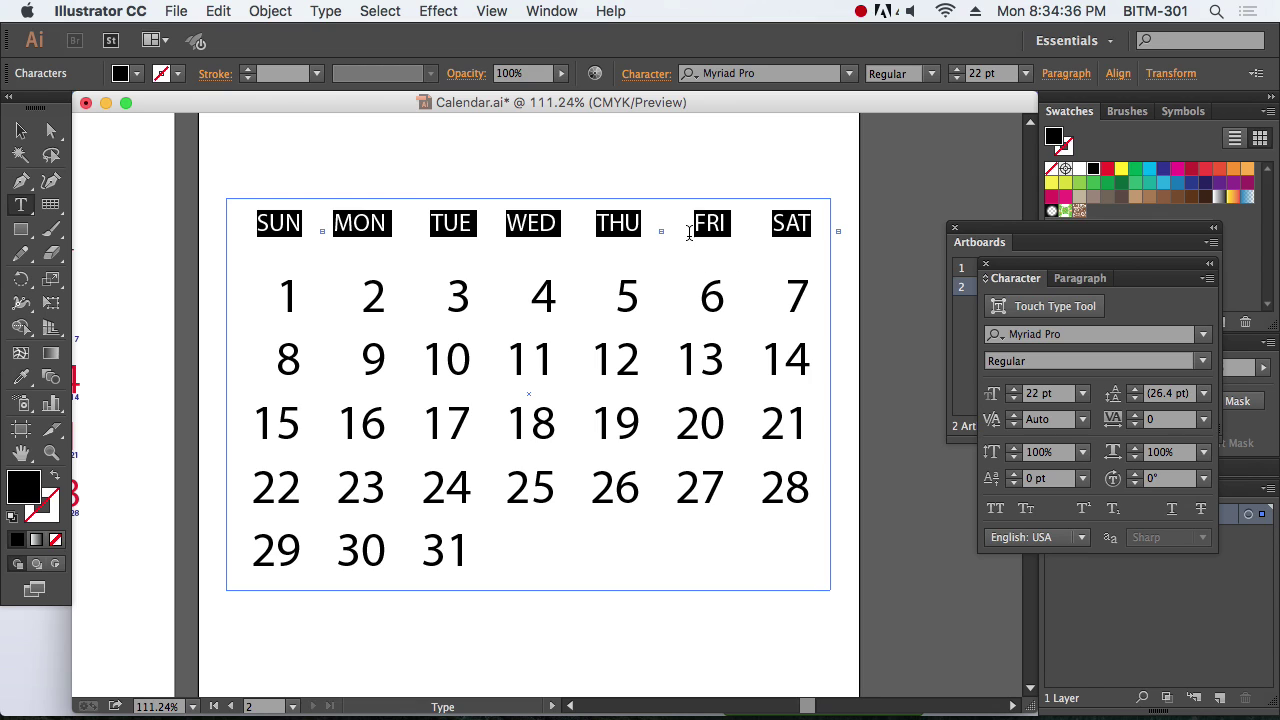
Step: Center-align all headings and day numbers with the Paragraph panel, then deselect
click(21, 131)
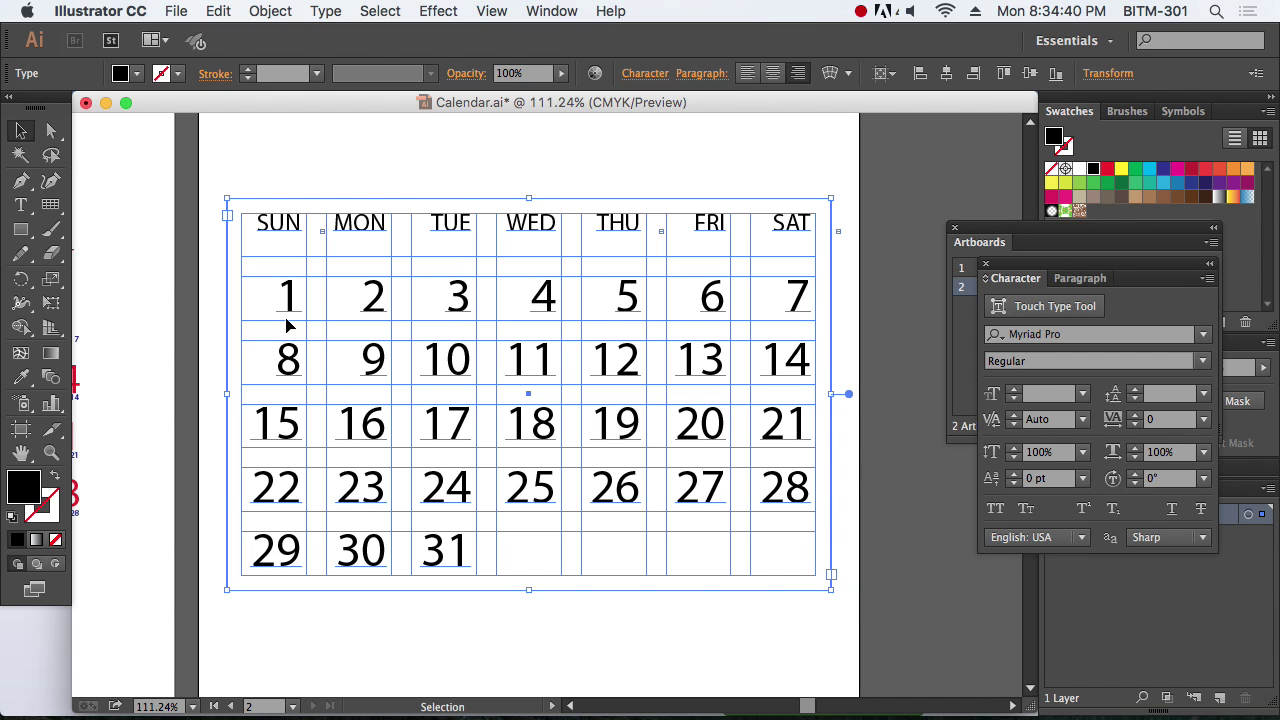
click(1079, 279)
click(1029, 306)
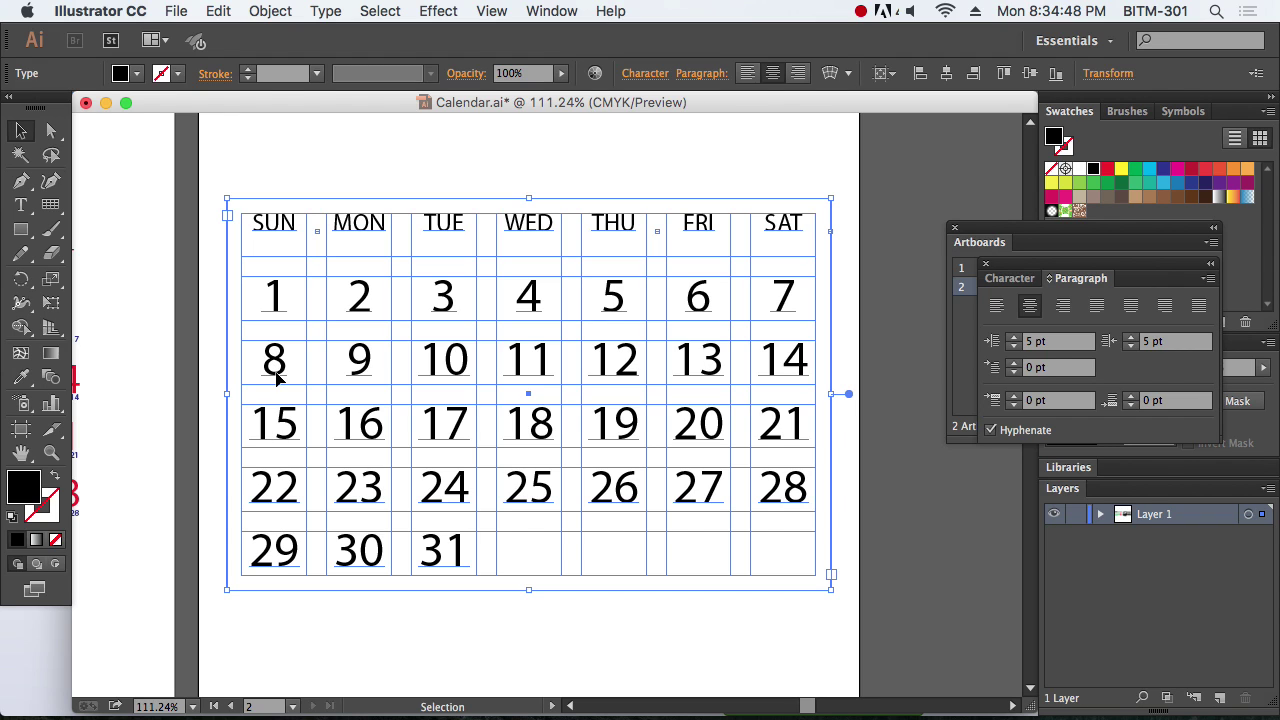
click(494, 630)
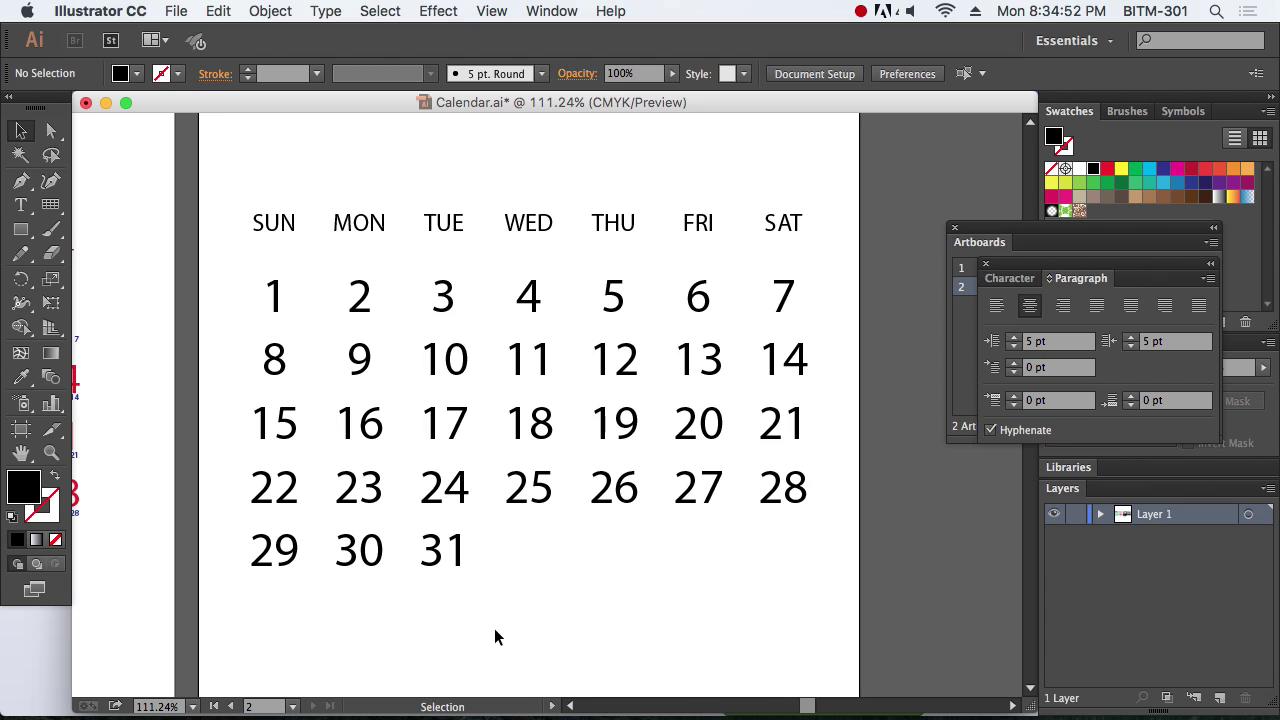
Step: Color the SUN–SAT headings dark navy
double_click(447, 561)
drag(805, 222, 248, 220)
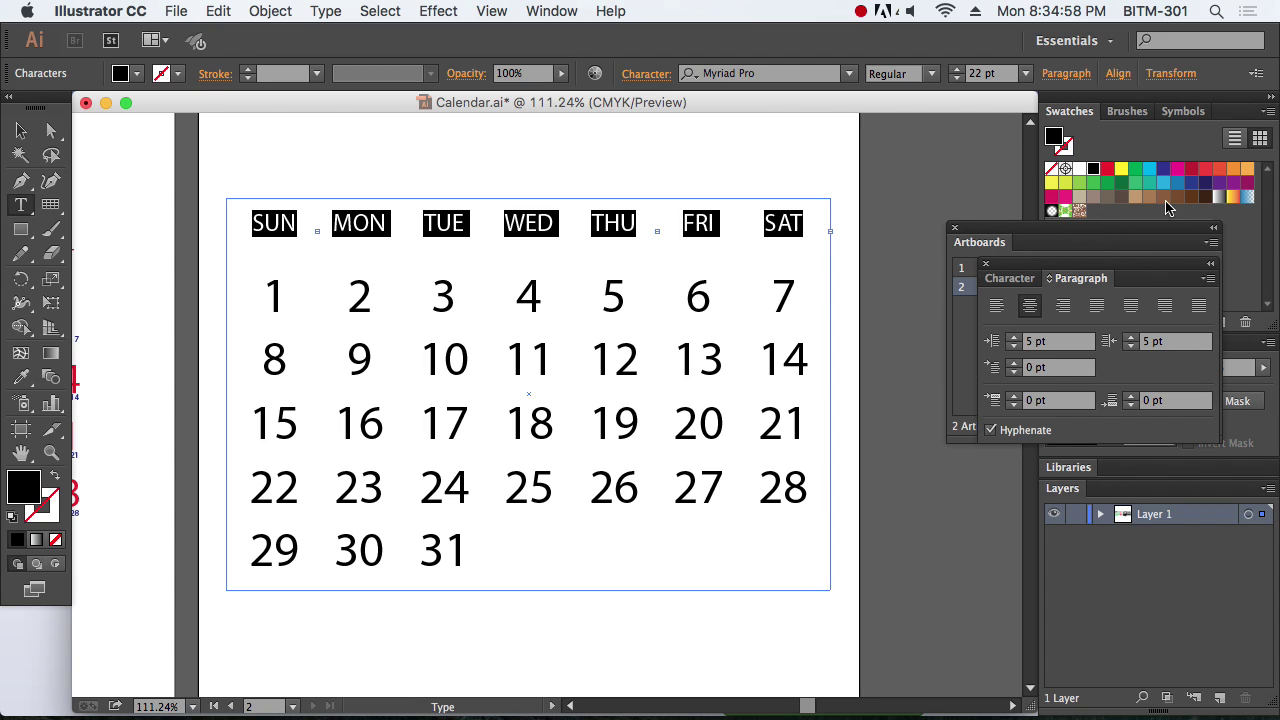
click(1105, 171)
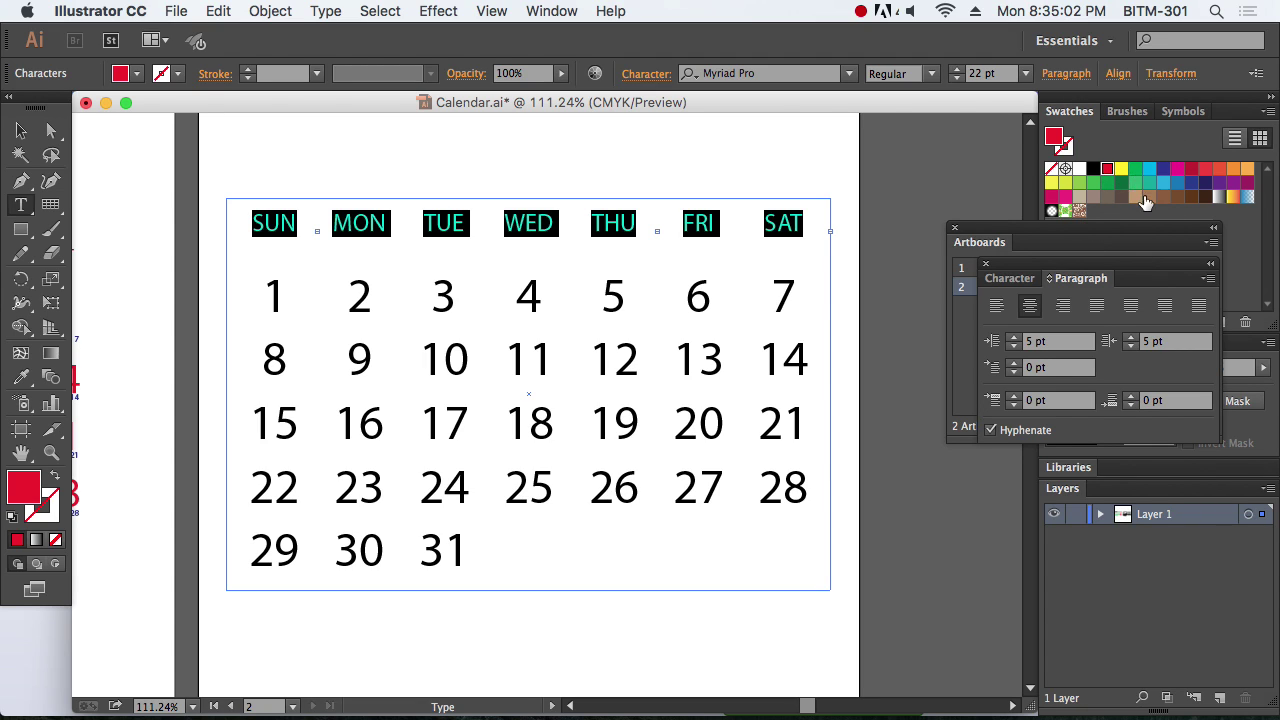
click(1205, 182)
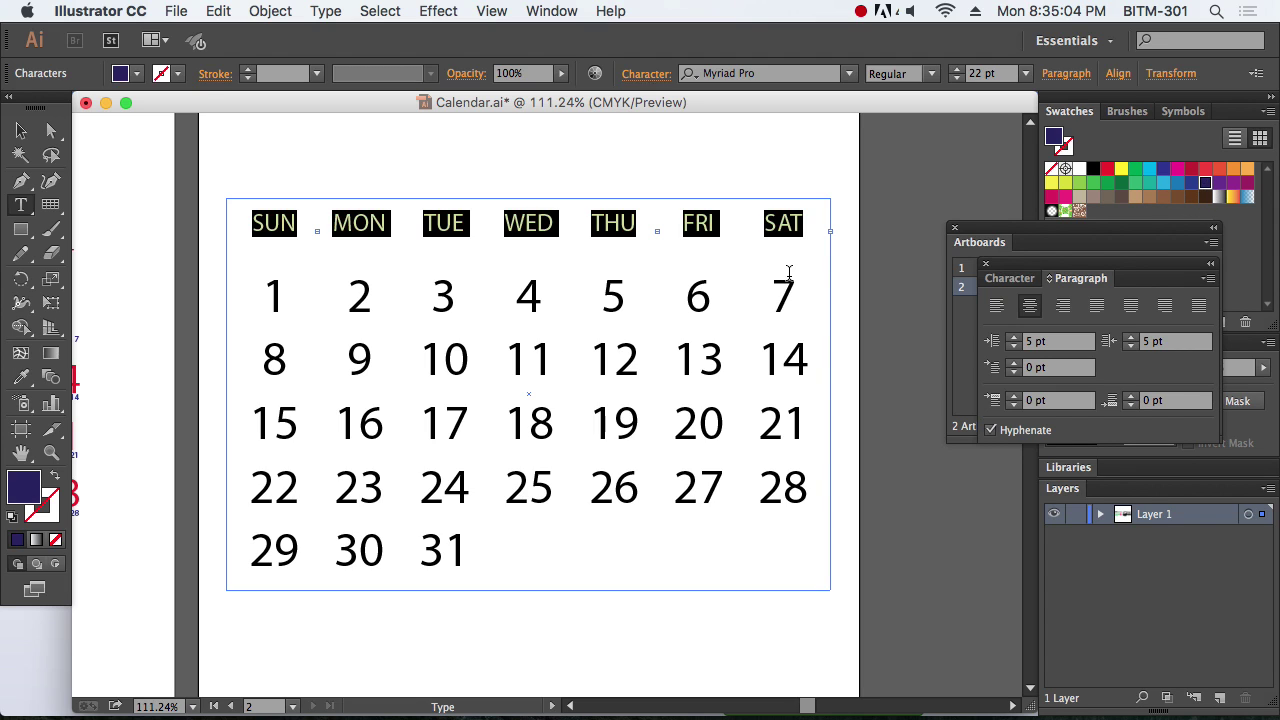
Step: Color the Friday and Saturday dates 6–7, 13–14, 20–21 and 27–28 red, then deselect
drag(688, 294, 803, 290)
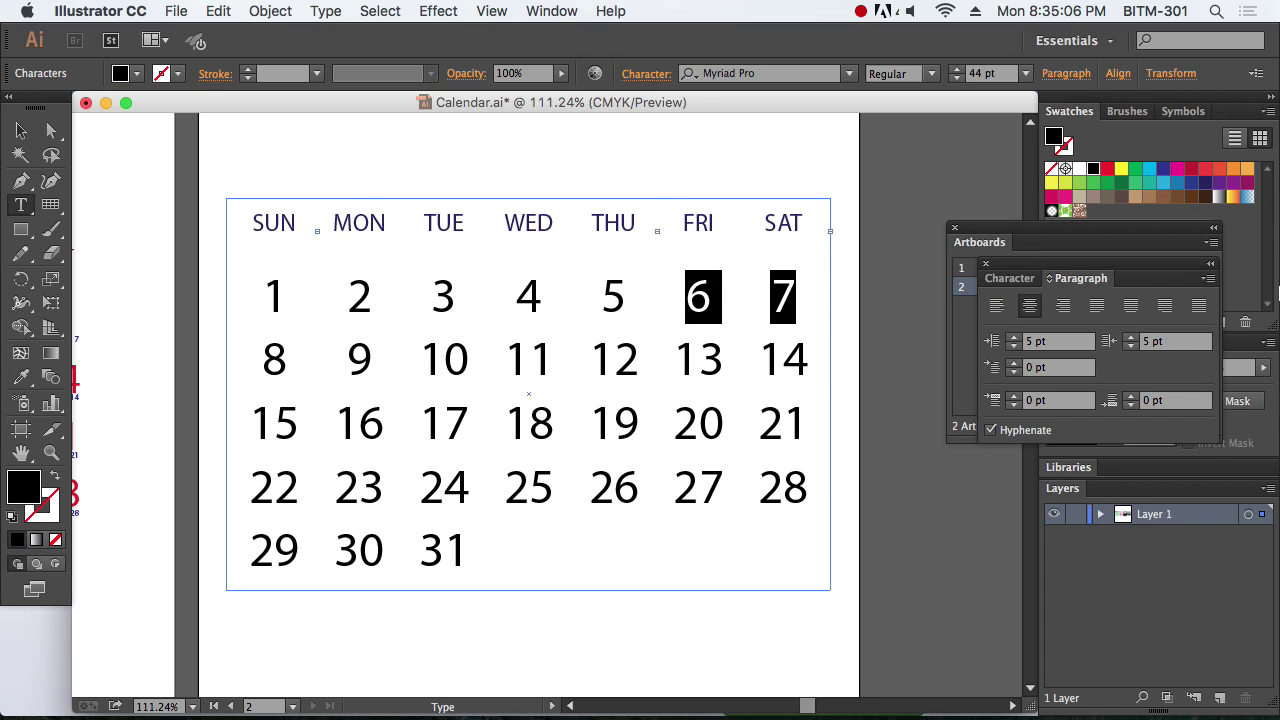
click(1107, 171)
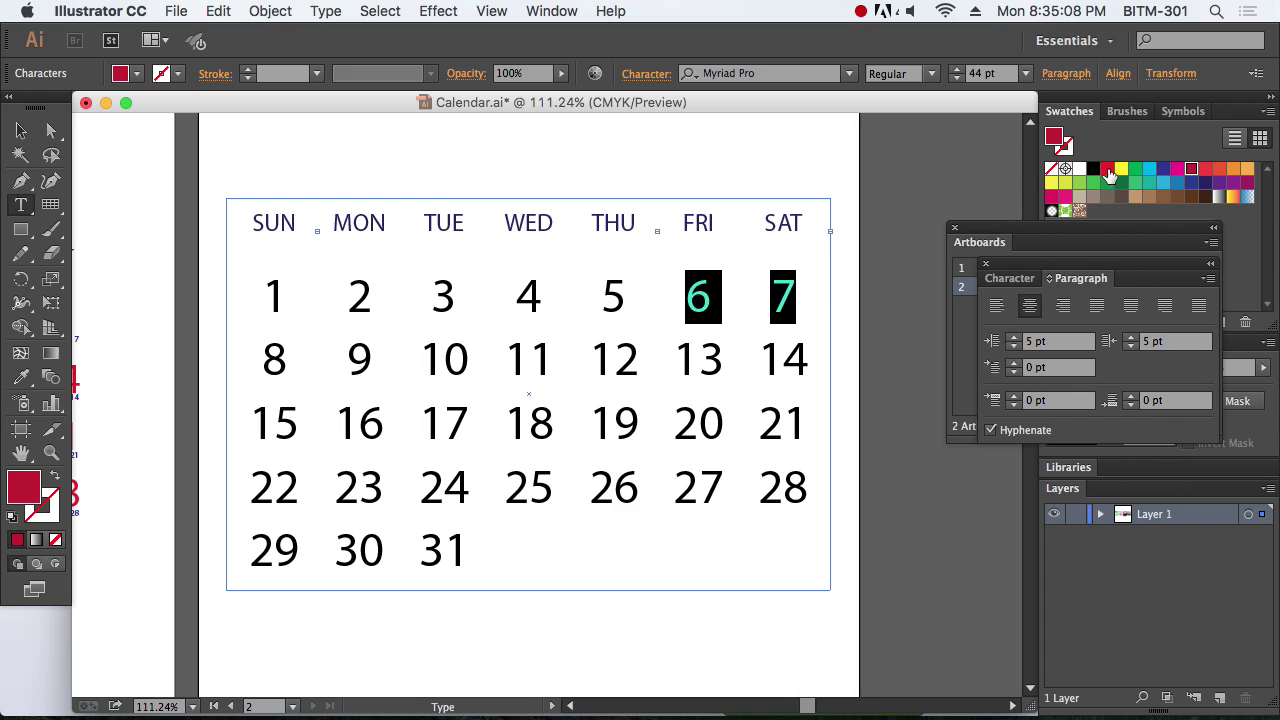
click(1108, 172)
drag(681, 358, 811, 340)
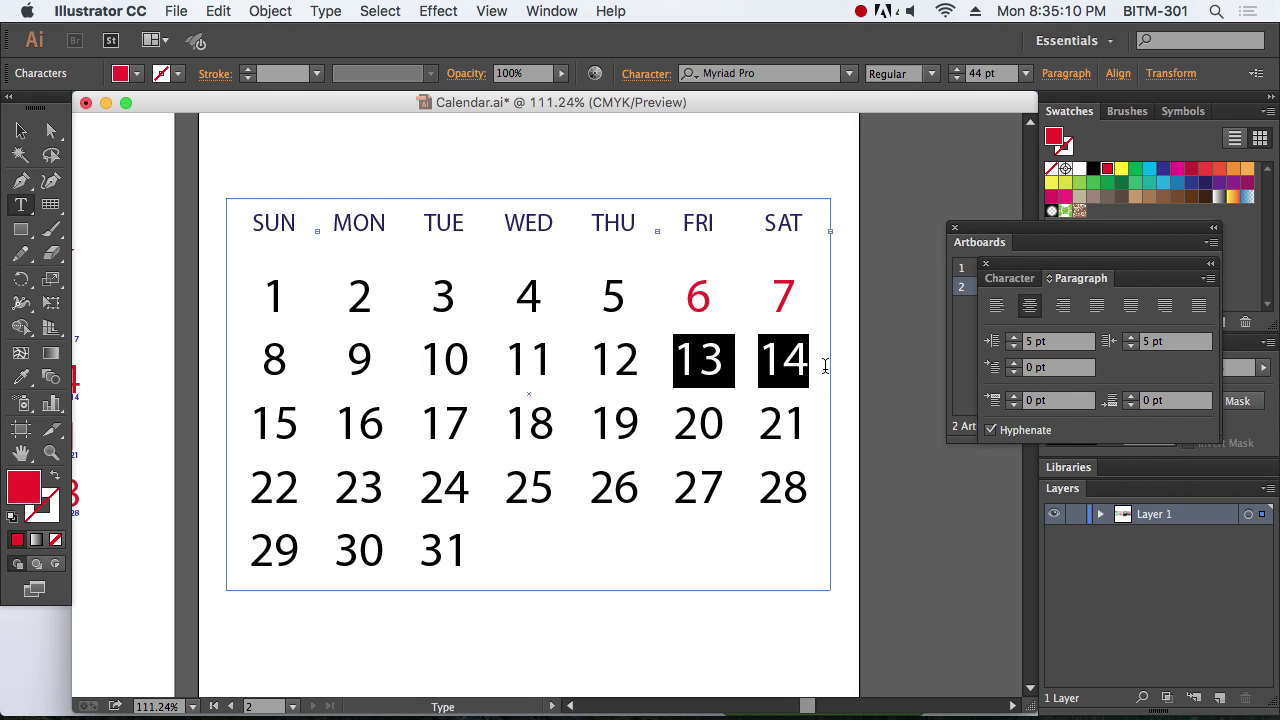
drag(681, 420, 811, 412)
click(1107, 172)
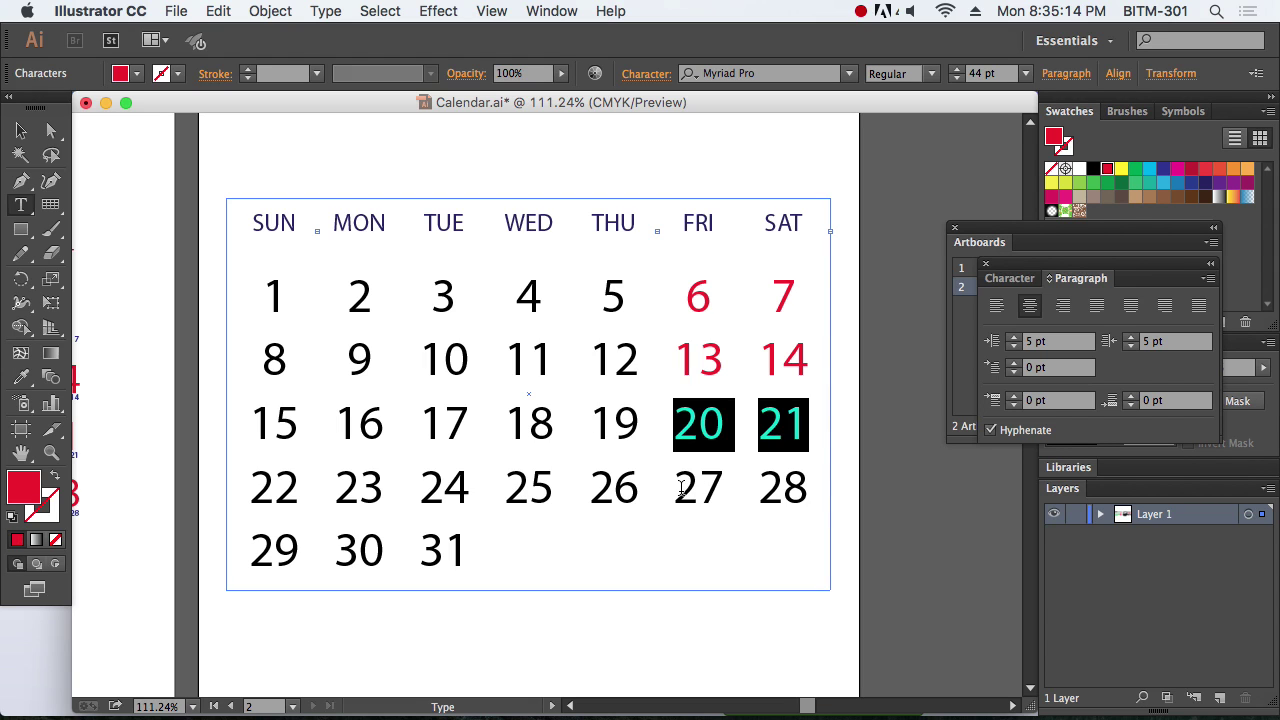
drag(681, 486, 811, 482)
click(1107, 172)
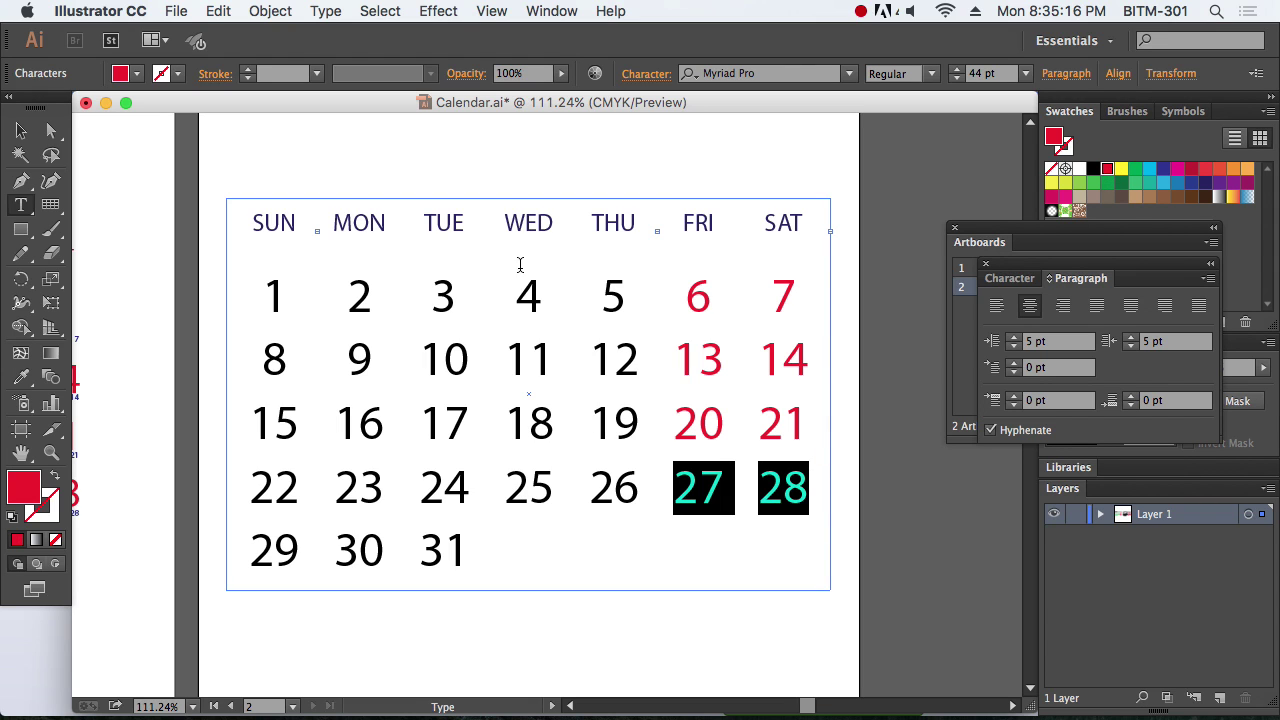
click(24, 133)
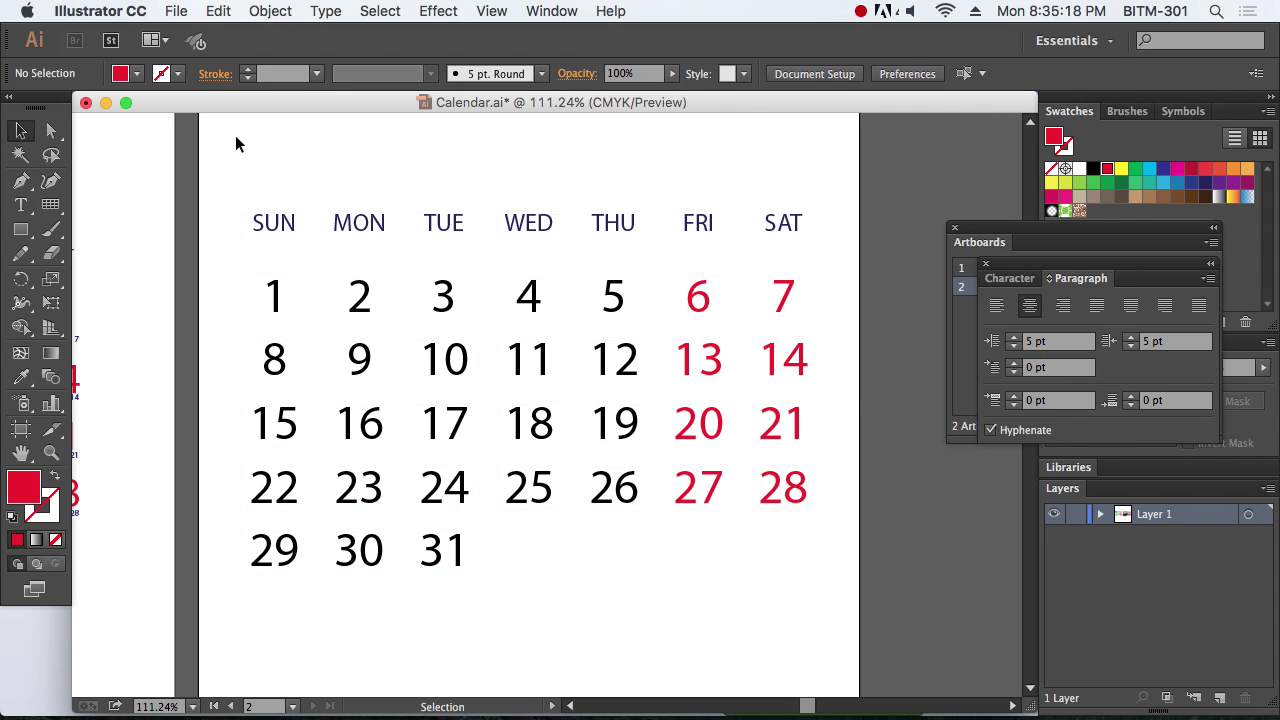